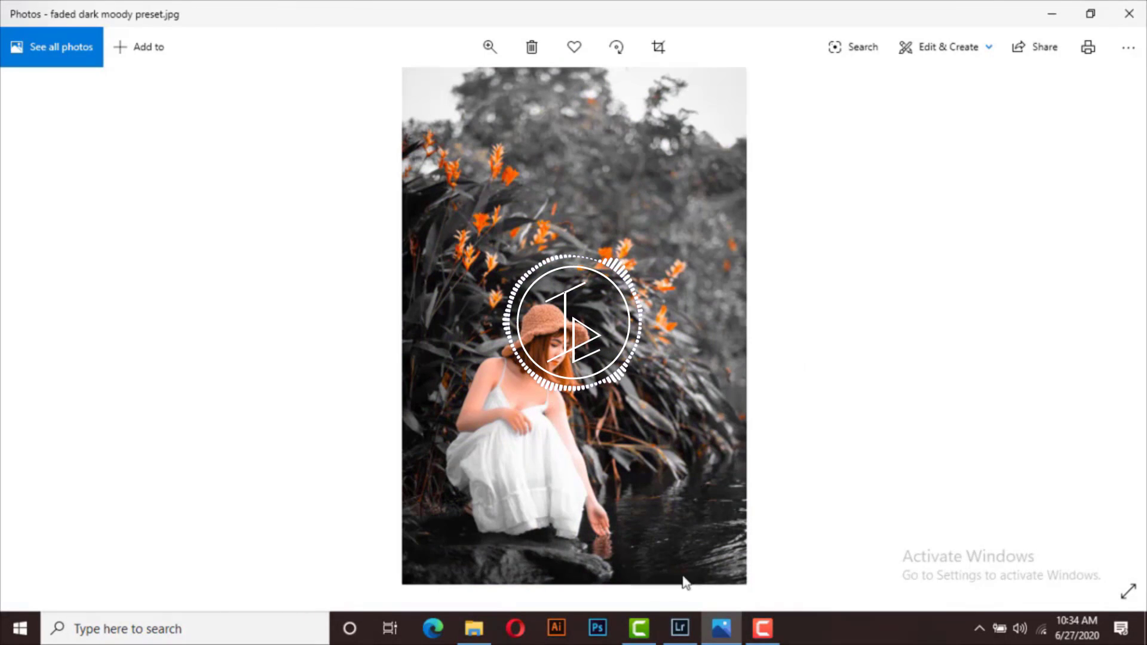
# Step: Switch to Lightroom and set the photo's basic Shadows to +7, Blacks to +17 and Clarity to +11
pyautogui.click(679, 629)
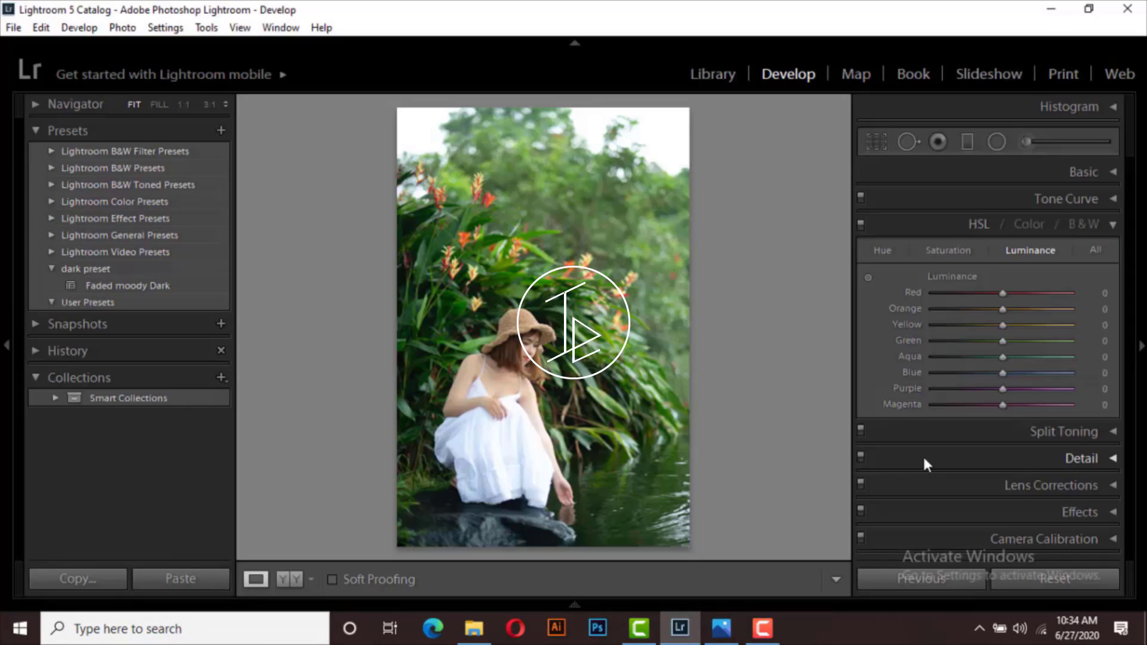
pyautogui.click(1113, 225)
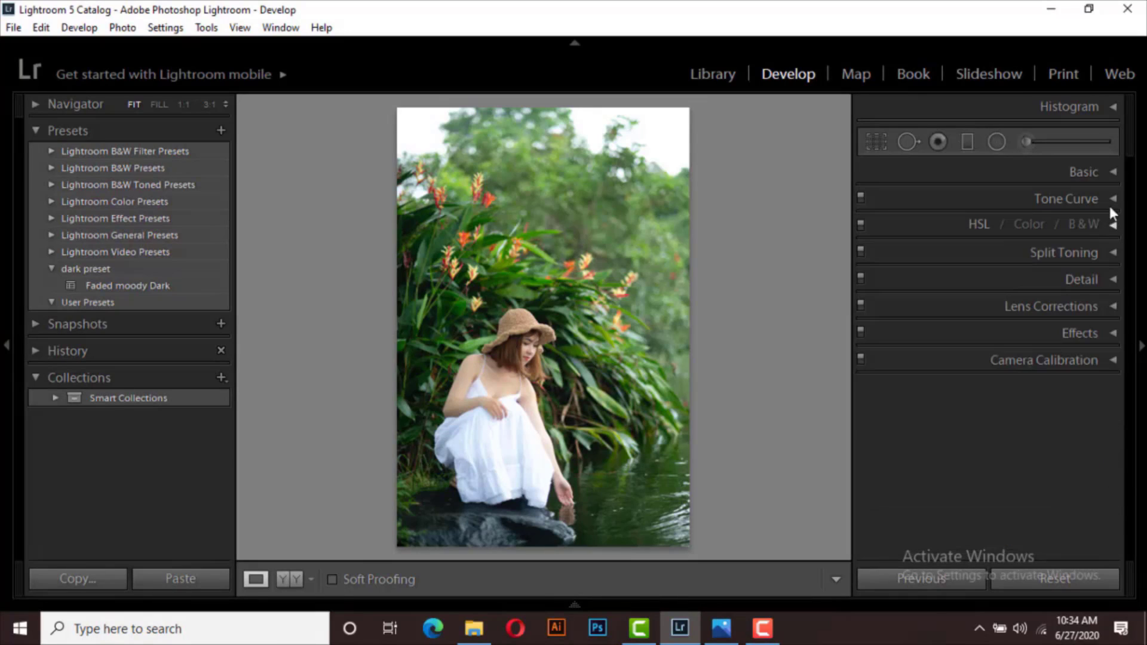
pyautogui.click(1113, 171)
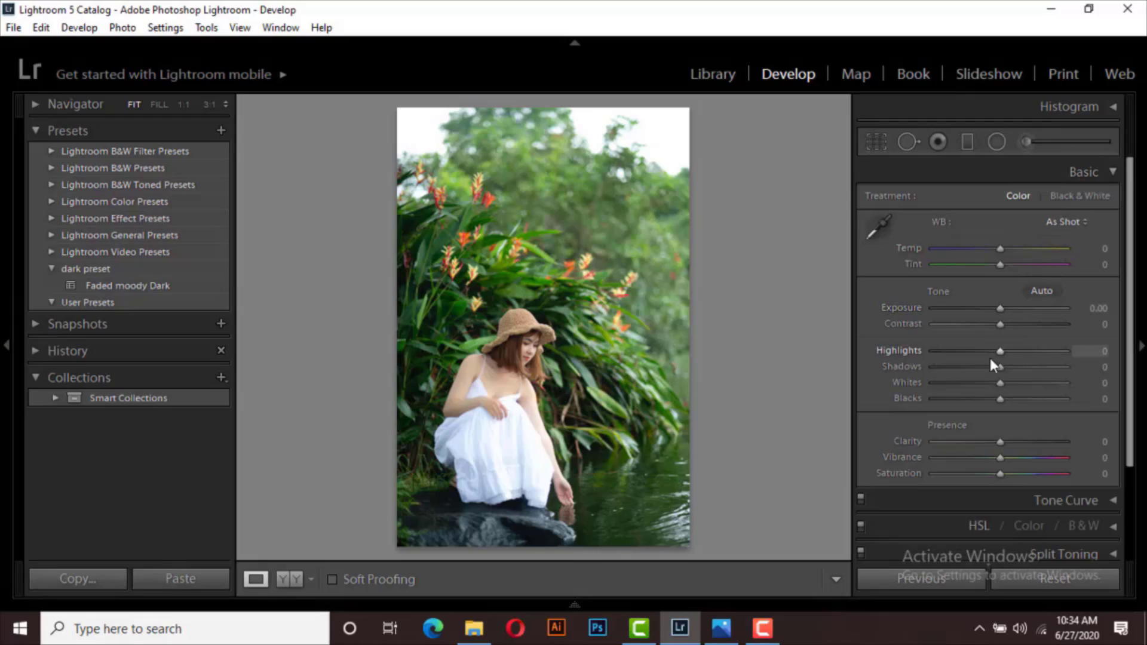
pyautogui.moveTo(1001, 366); pyautogui.dragTo(1012, 367)
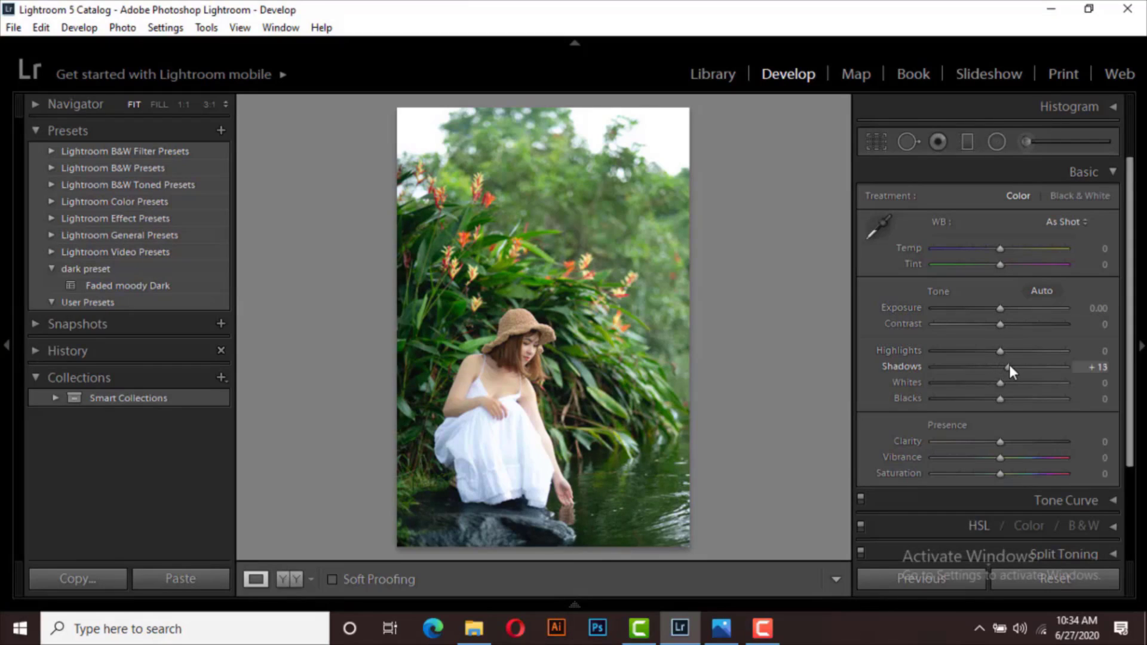
pyautogui.moveTo(1009, 366); pyautogui.dragTo(1007, 366)
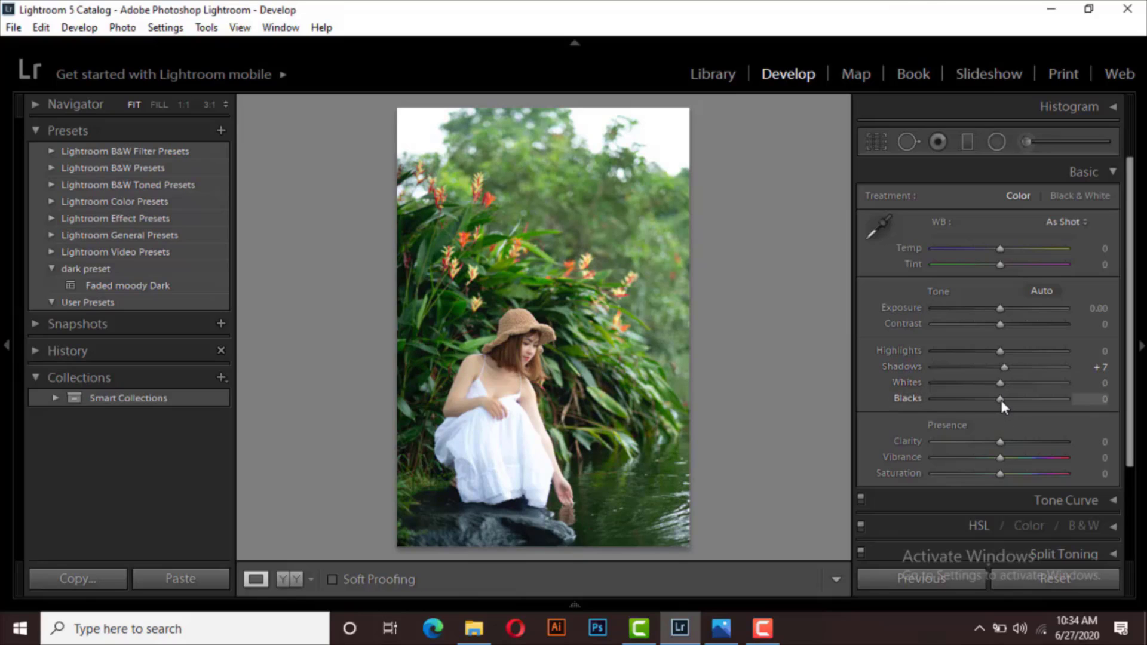
pyautogui.moveTo(1001, 399); pyautogui.dragTo(1011, 399)
pyautogui.moveTo(1000, 443); pyautogui.dragTo(1008, 442)
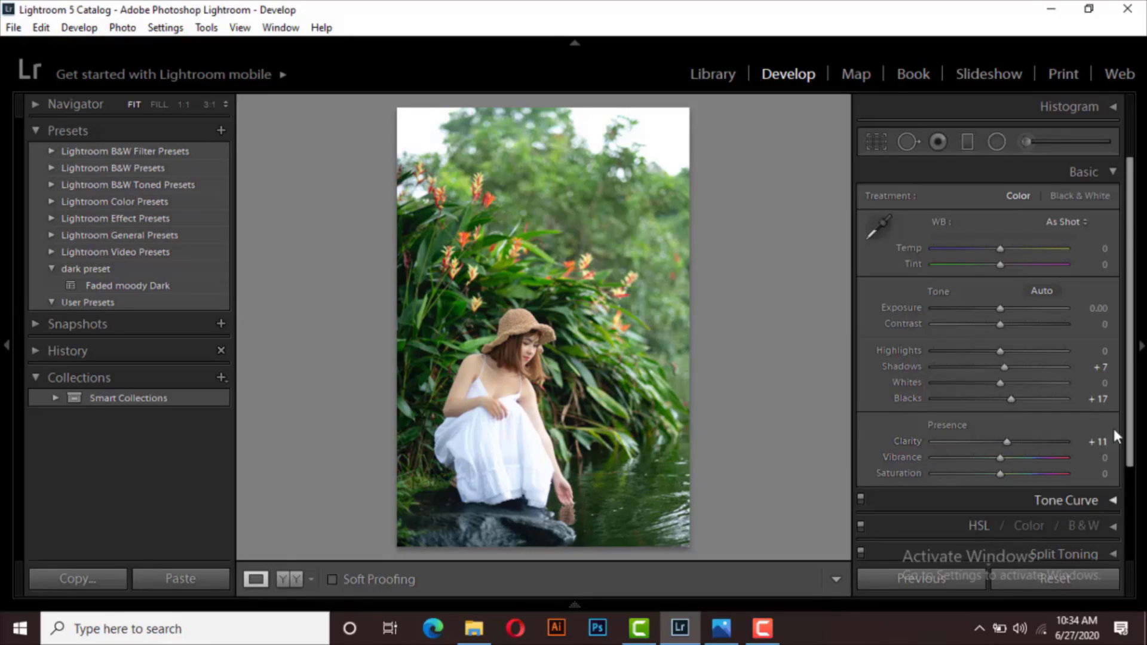
pyautogui.click(1113, 173)
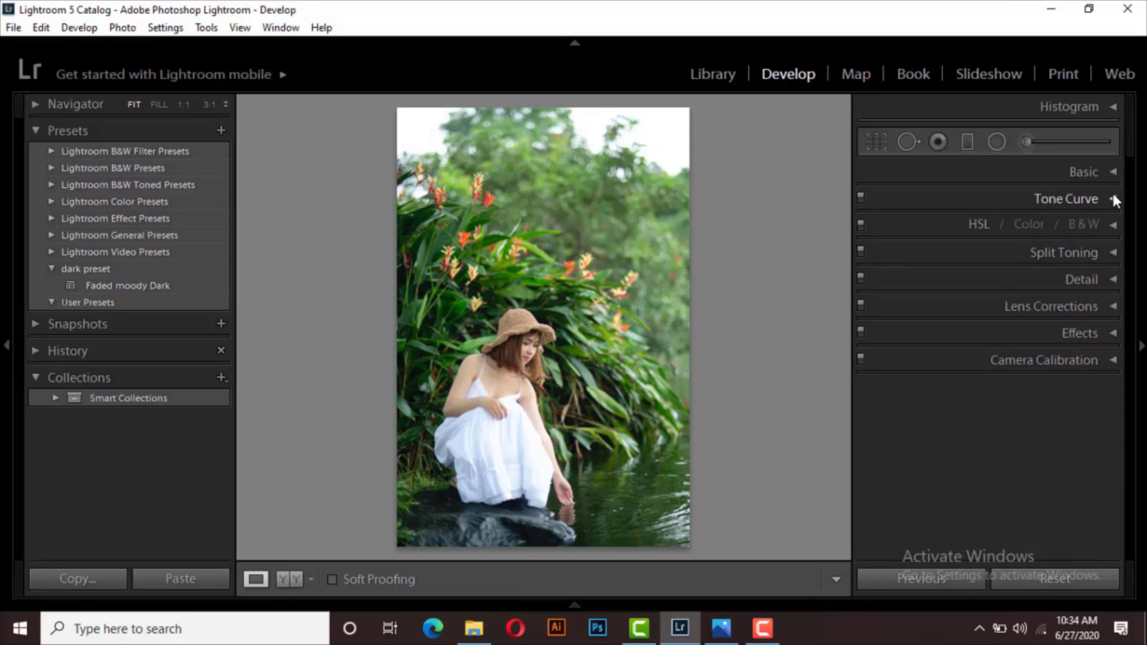
# Step: Adjust the tone curve regions to Highlights +26, Lights +2, Darks +15 and Shadows -11
pyautogui.click(1114, 199)
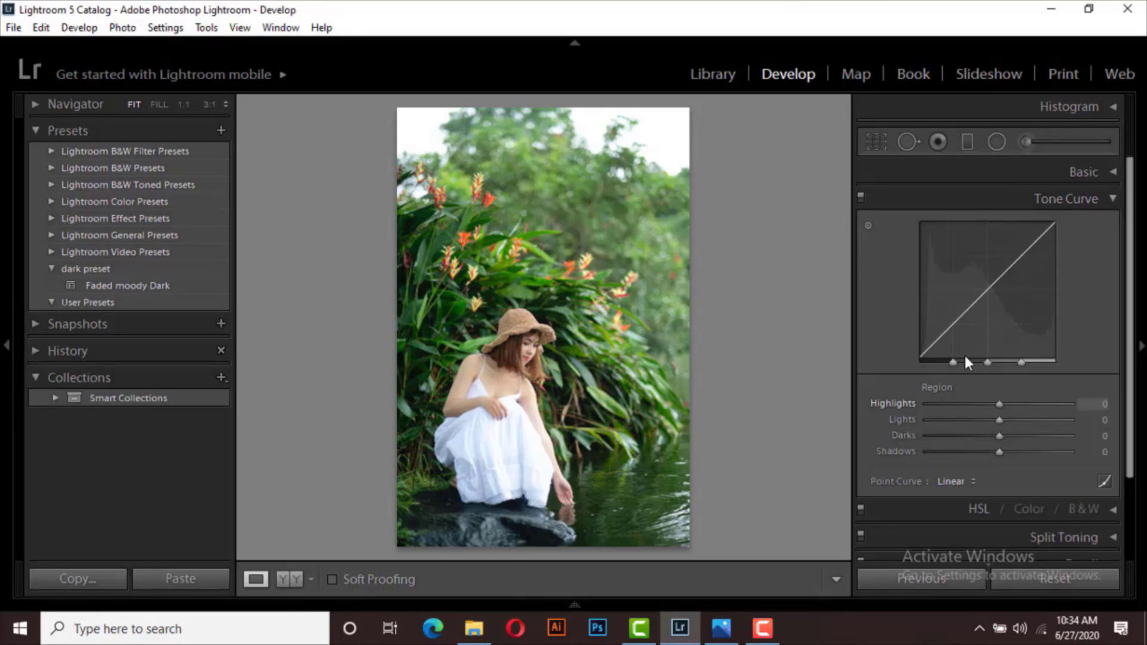
pyautogui.moveTo(998, 405); pyautogui.dragTo(1014, 407)
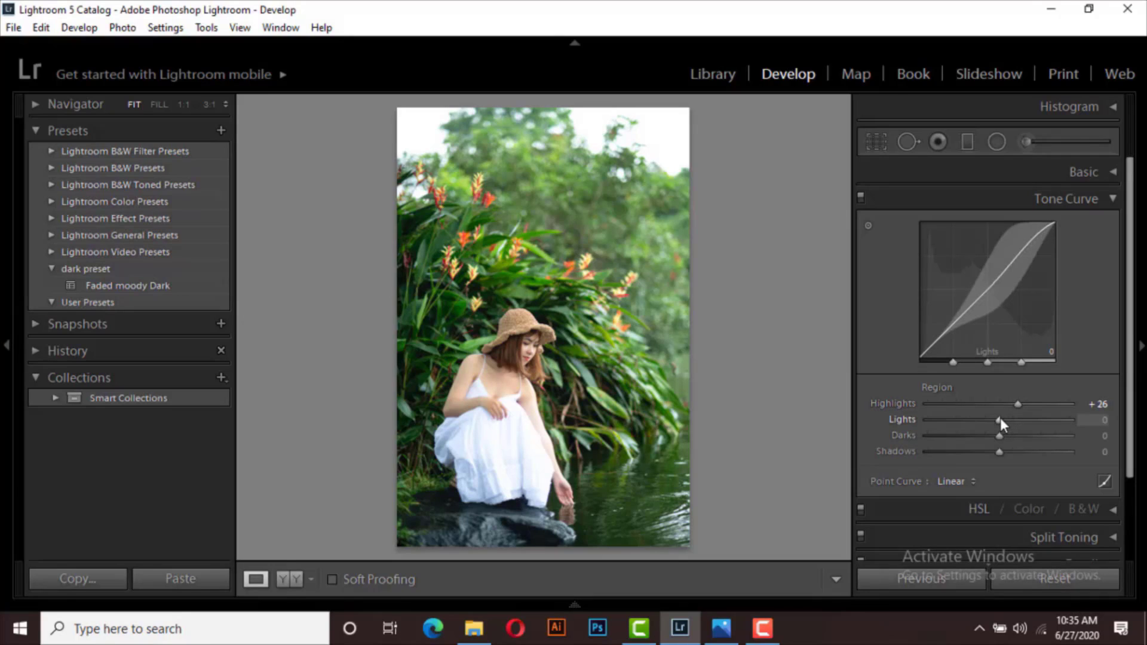
pyautogui.moveTo(1000, 417); pyautogui.dragTo(990, 454)
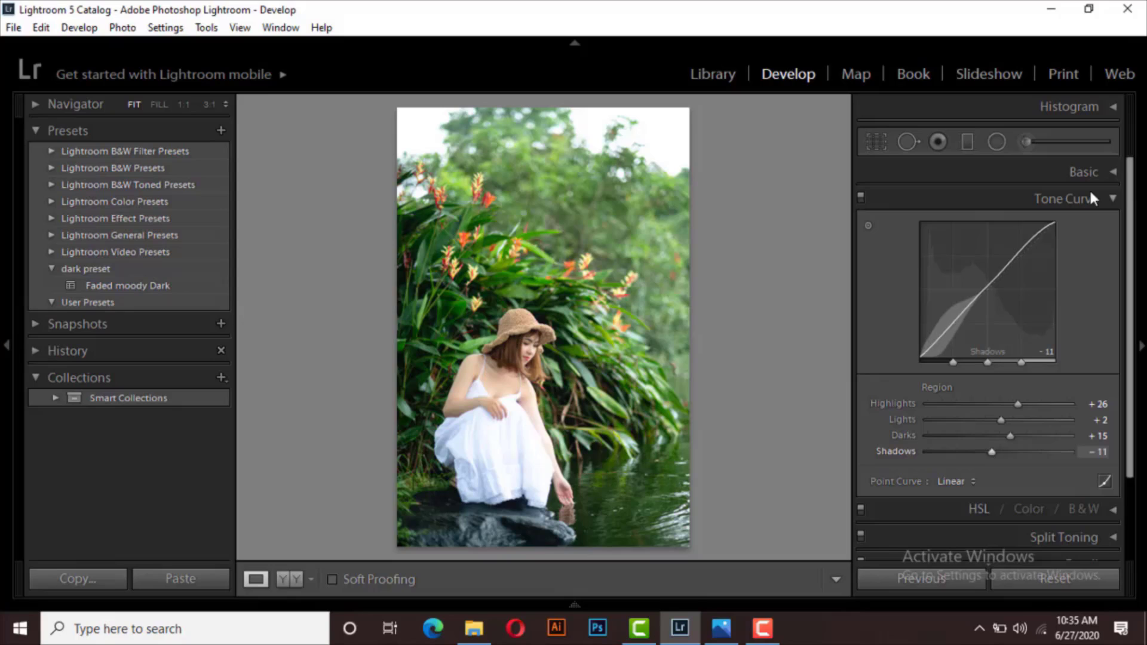
pyautogui.click(1112, 200)
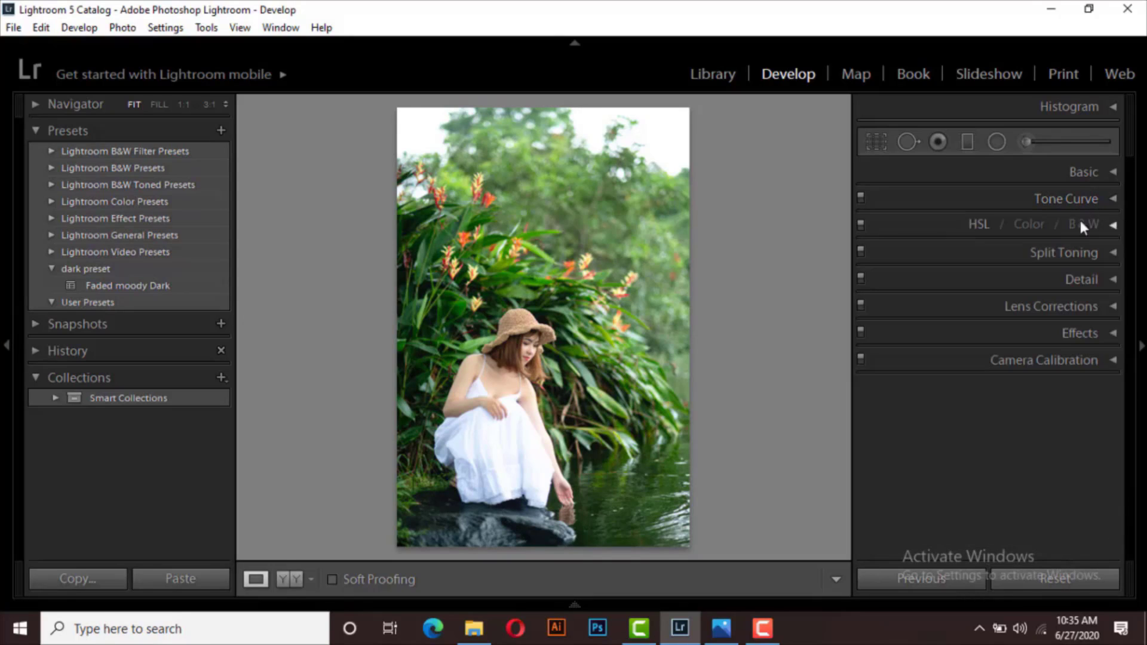
# Step: Reduce the HSL saturation of yellow, green, aqua, blue, purple and magenta to -100, leaving only red and orange coloured
pyautogui.click(978, 225)
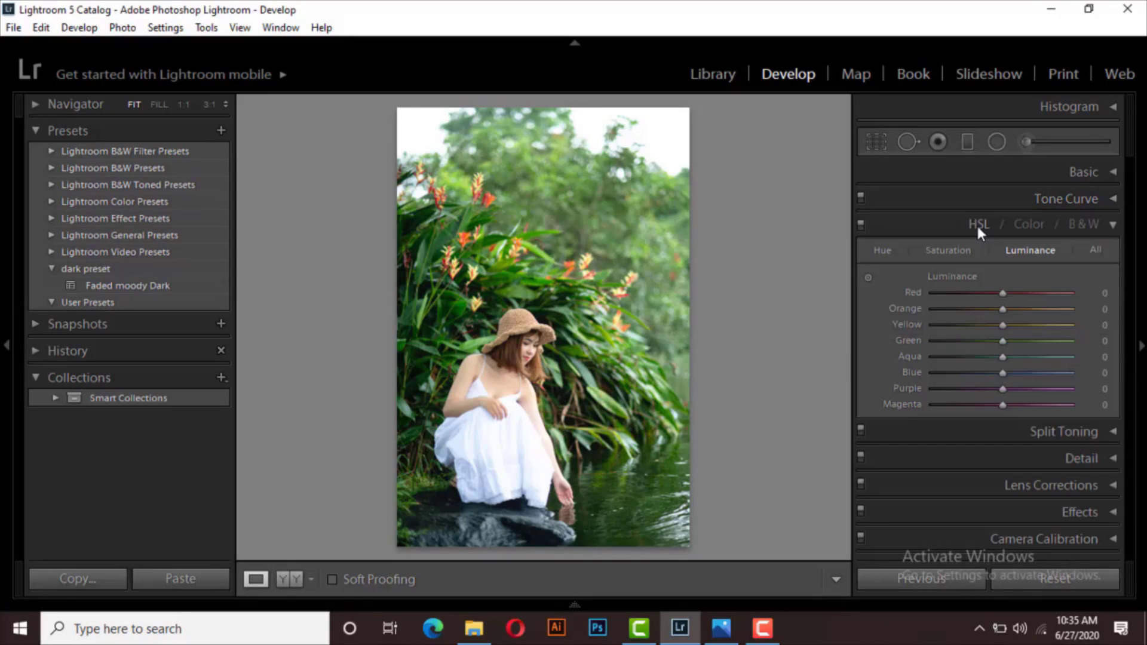
pyautogui.click(962, 249)
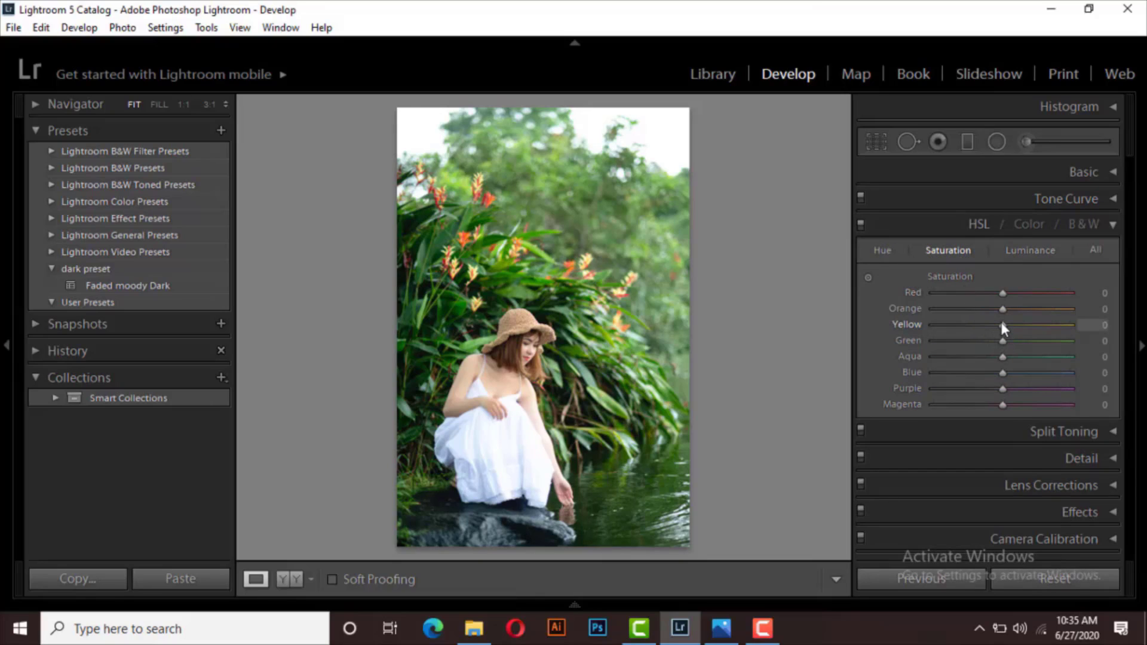
pyautogui.moveTo(1001, 324); pyautogui.dragTo(908, 325)
pyautogui.moveTo(1001, 345); pyautogui.dragTo(906, 352)
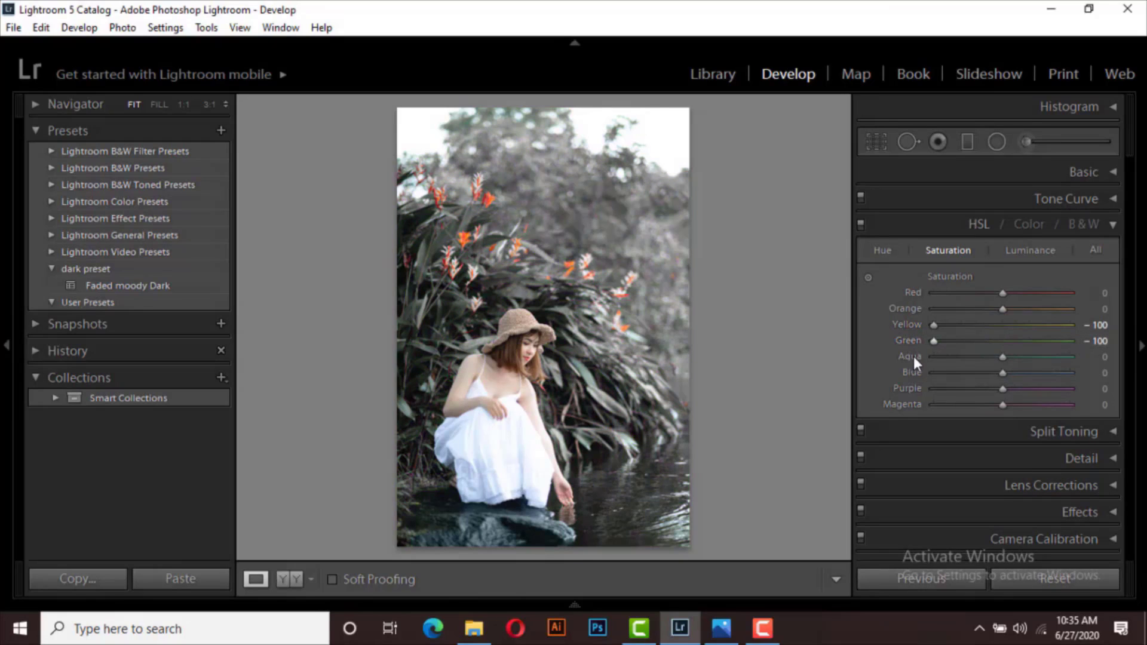
pyautogui.moveTo(1002, 357); pyautogui.dragTo(824, 355)
pyautogui.moveTo(1002, 373); pyautogui.dragTo(916, 371)
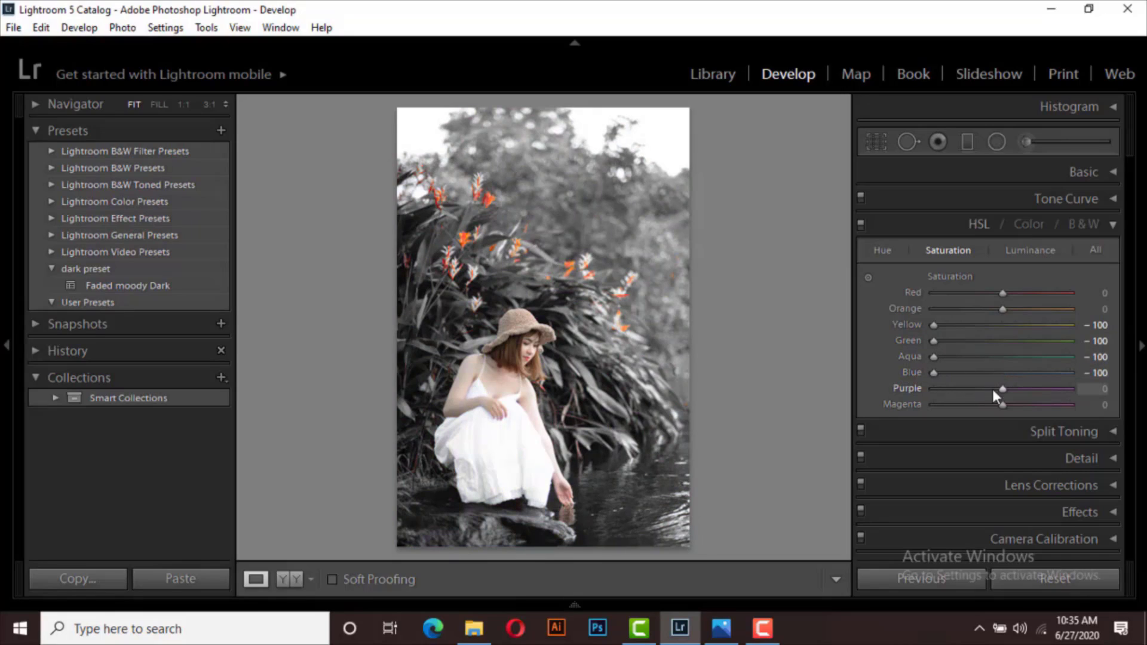
pyautogui.moveTo(1003, 389); pyautogui.dragTo(897, 393)
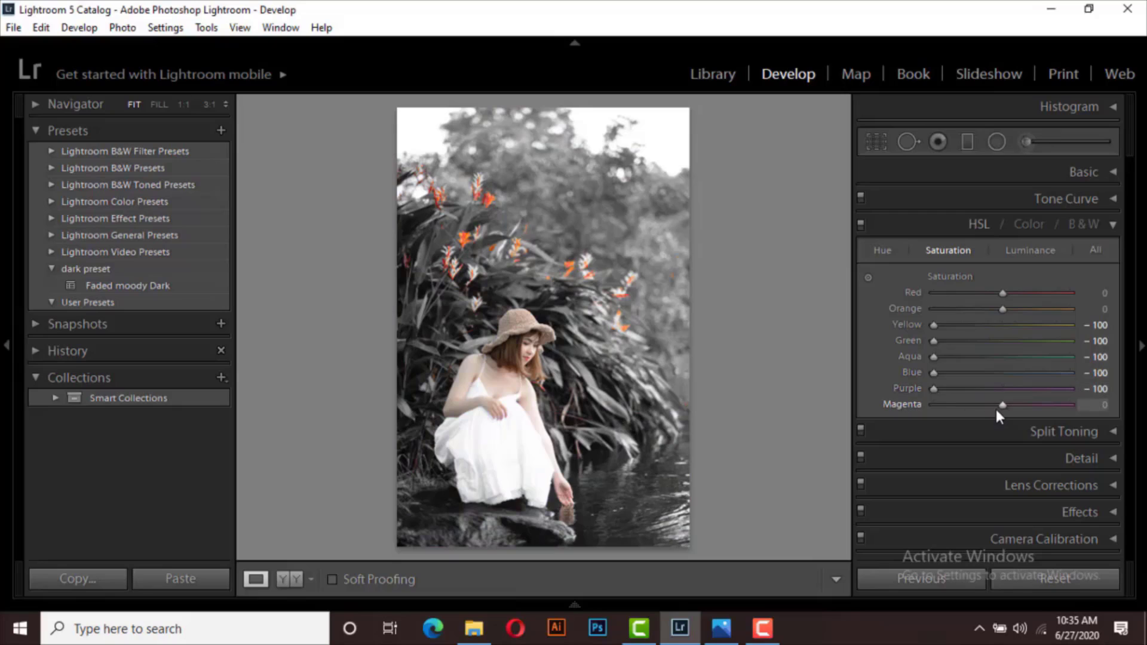
pyautogui.moveTo(1003, 406); pyautogui.dragTo(907, 403)
# Step: Set the HSL luminance to Red +29, Orange +8, Green +12 and Blue about -46
pyautogui.click(1031, 251)
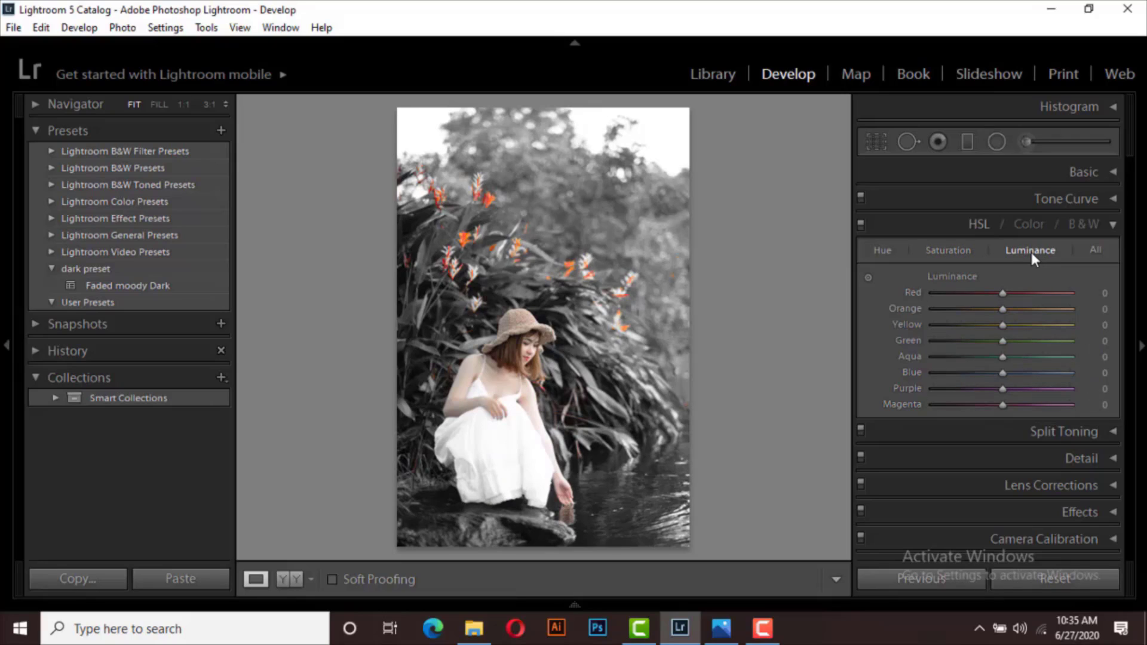
pyautogui.moveTo(1002, 294); pyautogui.dragTo(1018, 298)
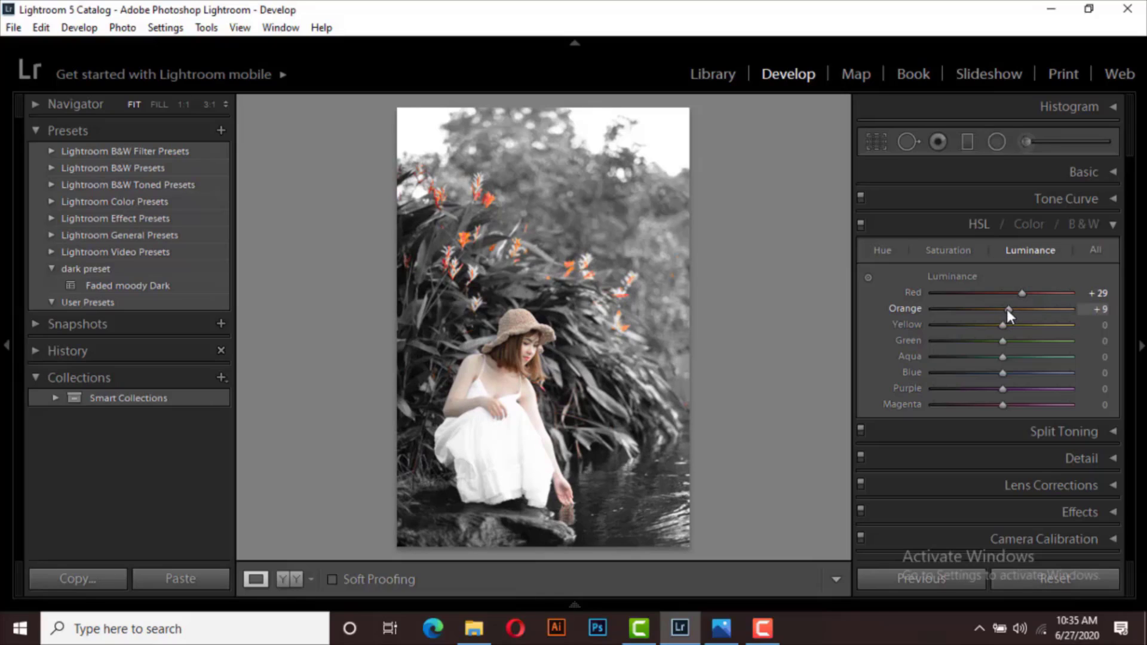
pyautogui.moveTo(1007, 310); pyautogui.dragTo(1006, 309)
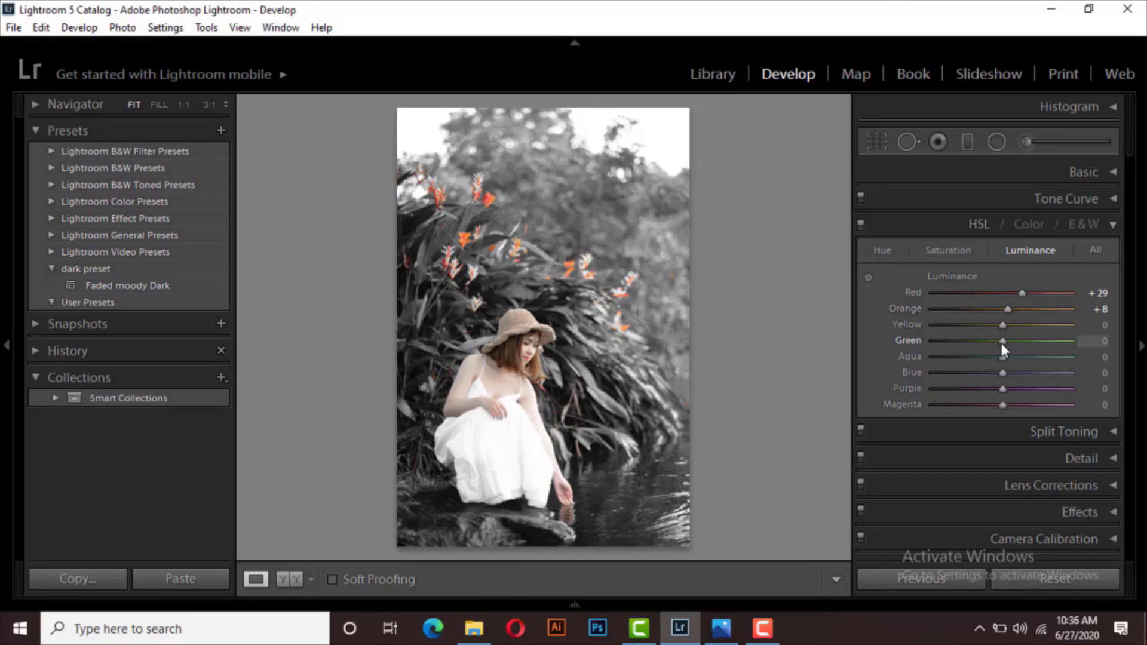
pyautogui.moveTo(1002, 343); pyautogui.dragTo(1013, 342)
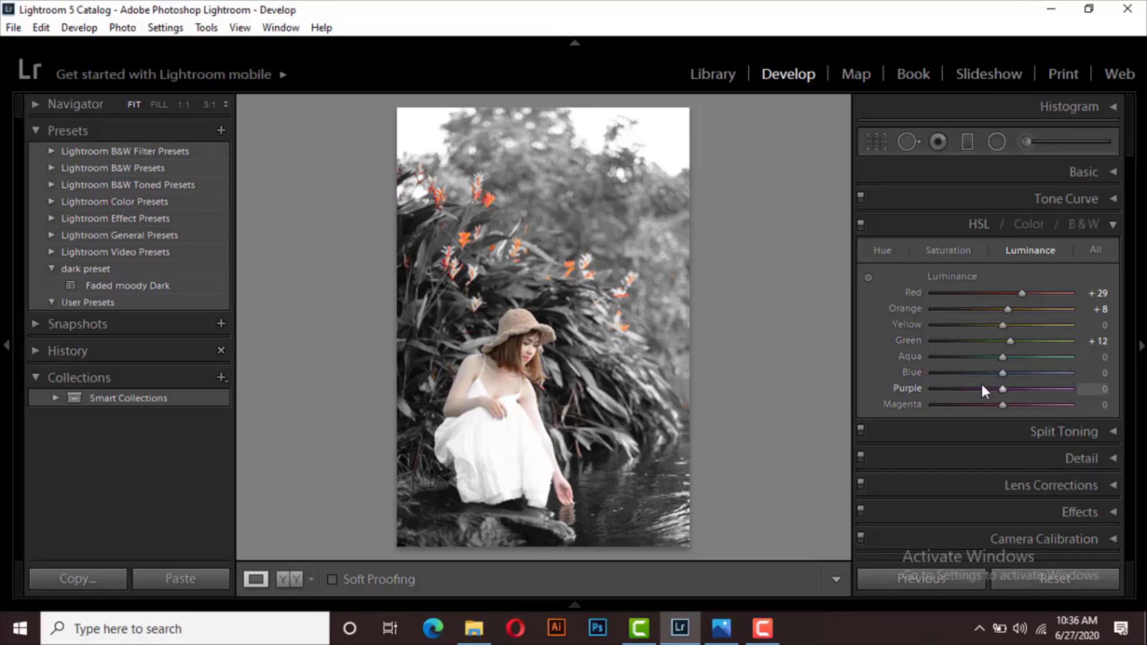
pyautogui.moveTo(1004, 374); pyautogui.dragTo(980, 374)
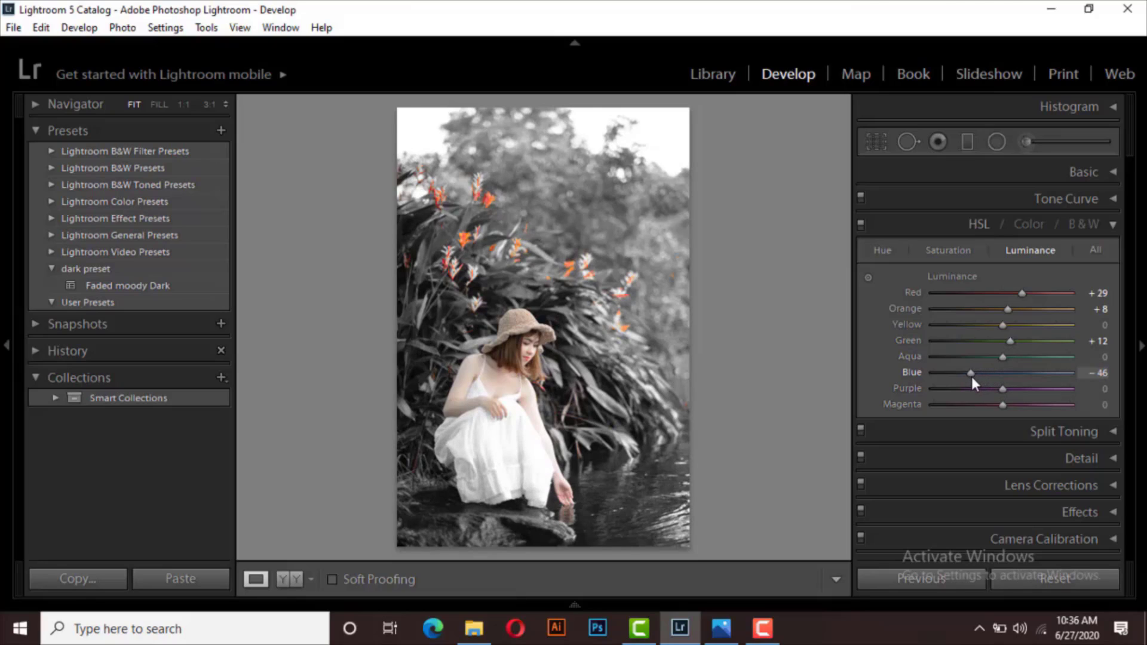
pyautogui.moveTo(969, 380); pyautogui.dragTo(968, 381)
pyautogui.click(1111, 232)
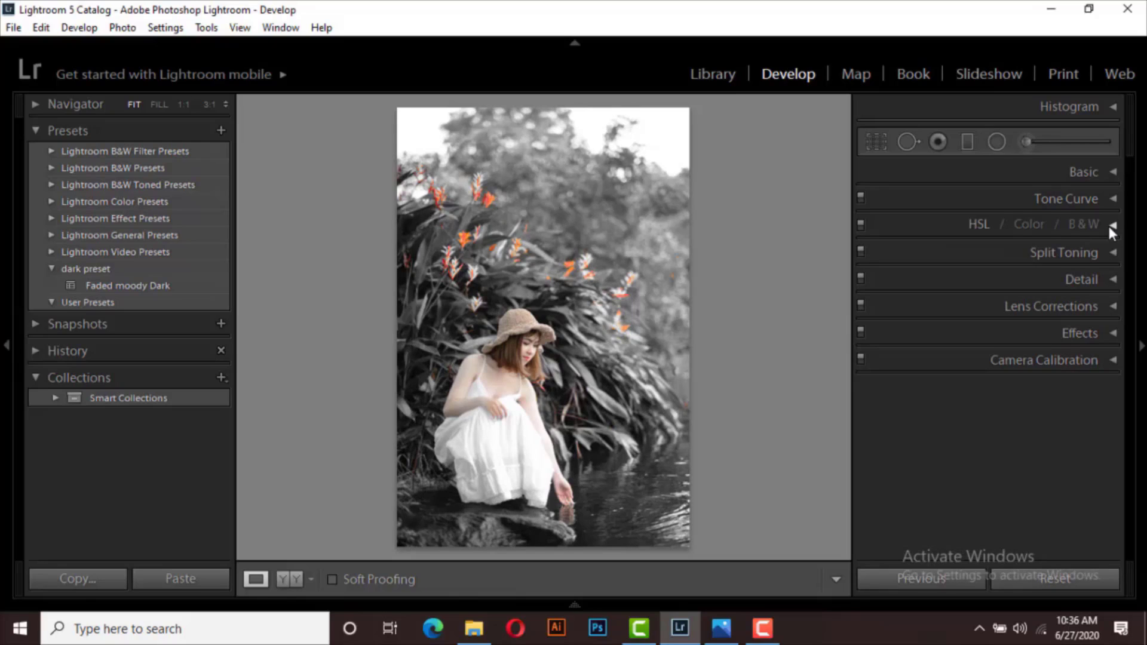
# Step: Focus the detail preview on the woman's face and set the sharpening Amount to 21
pyautogui.click(1111, 279)
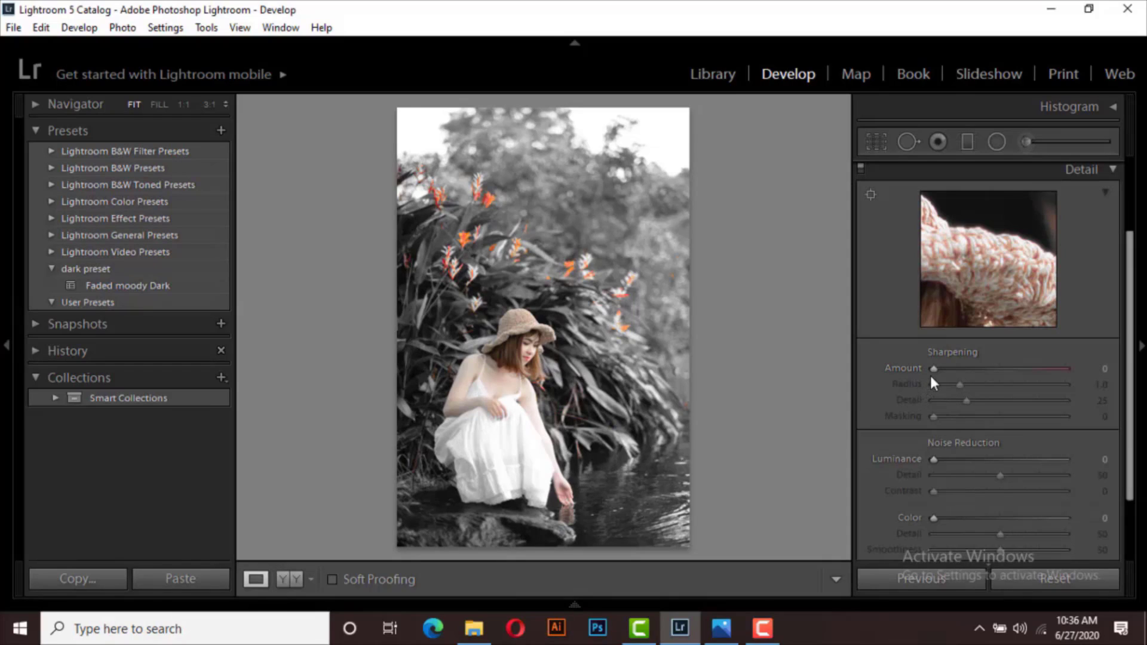
pyautogui.click(963, 249)
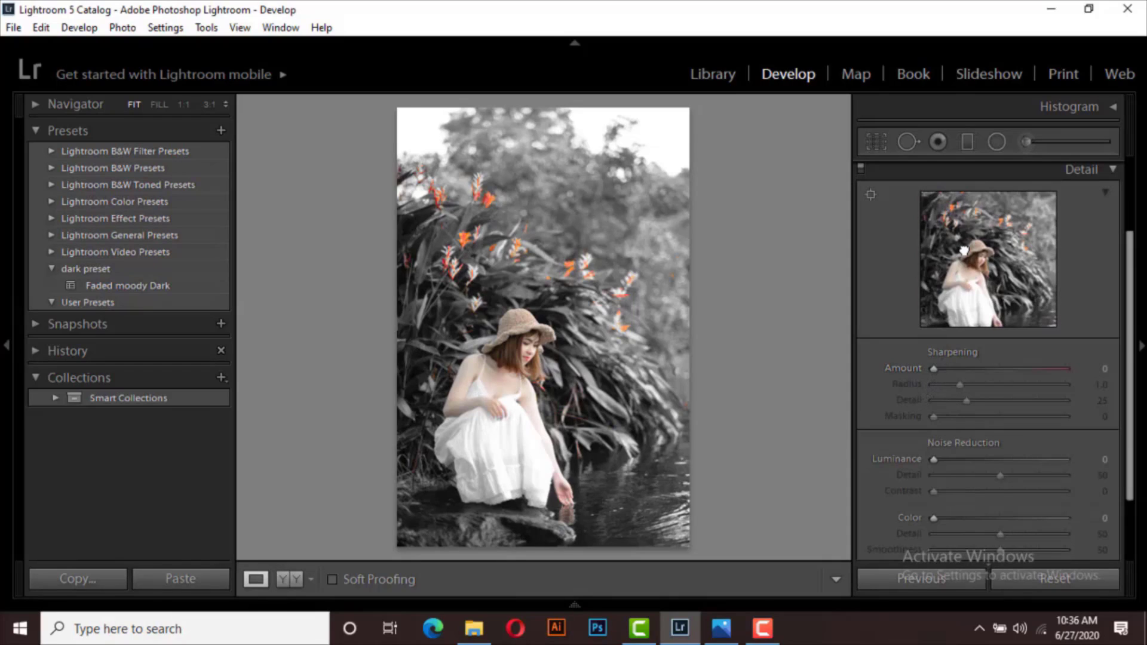
pyautogui.click(978, 265)
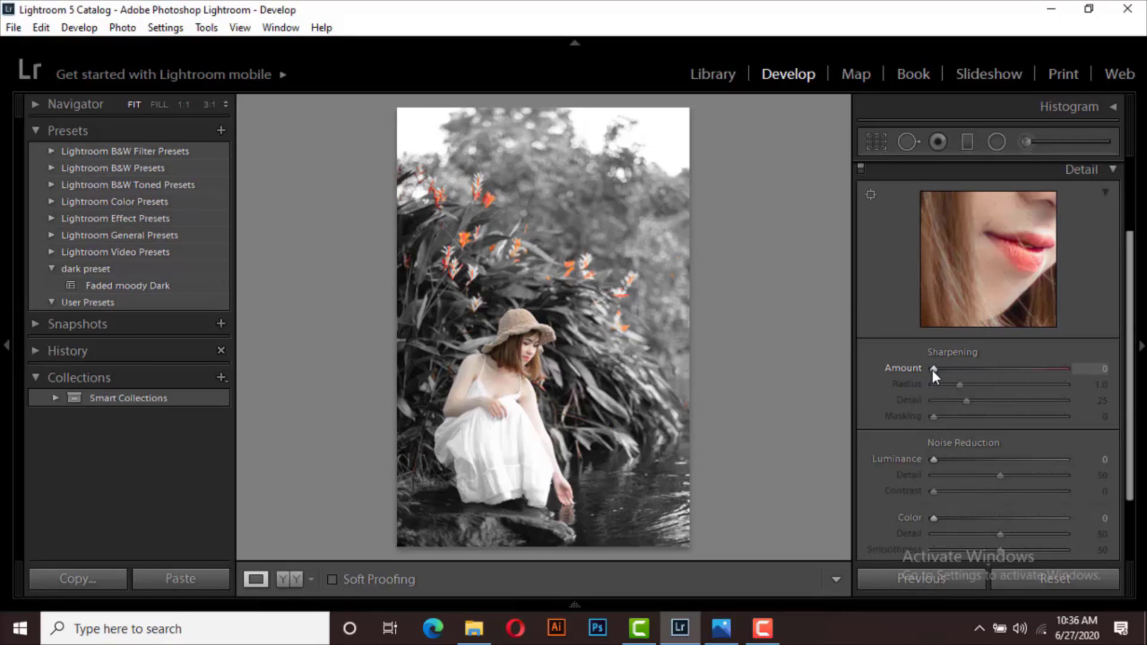
pyautogui.moveTo(931, 370); pyautogui.dragTo(950, 367)
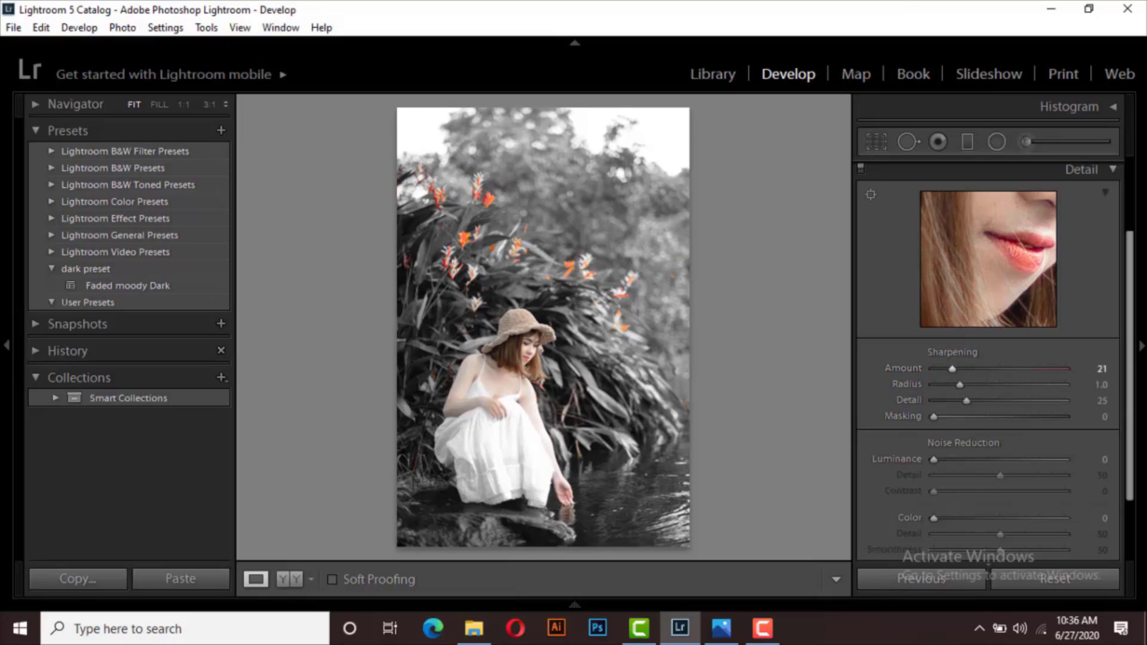
pyautogui.click(1111, 169)
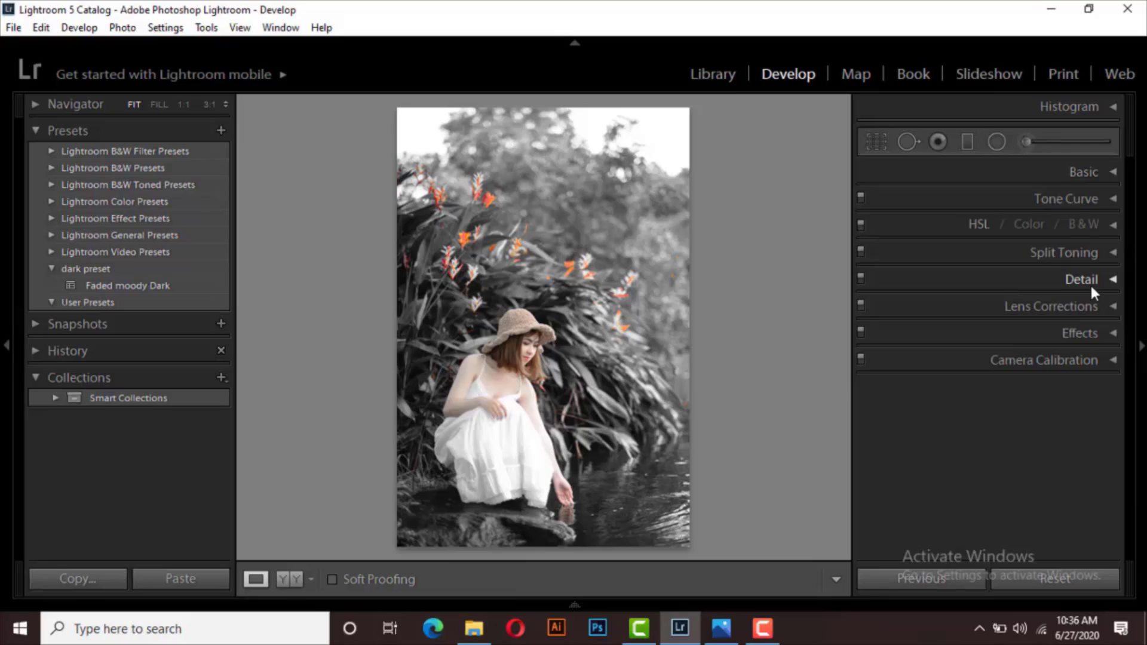
# Step: Add a dark post-crop vignette with Amount -26, Midpoint 46 and Feather 60
pyautogui.click(1114, 334)
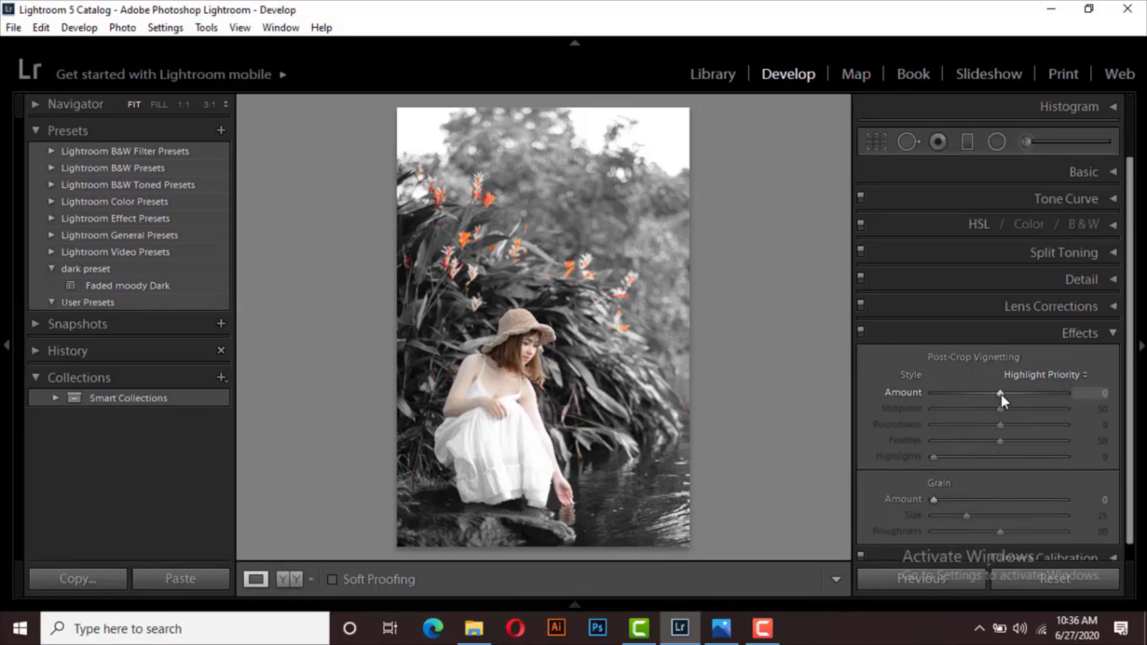
pyautogui.moveTo(1001, 394); pyautogui.dragTo(984, 399)
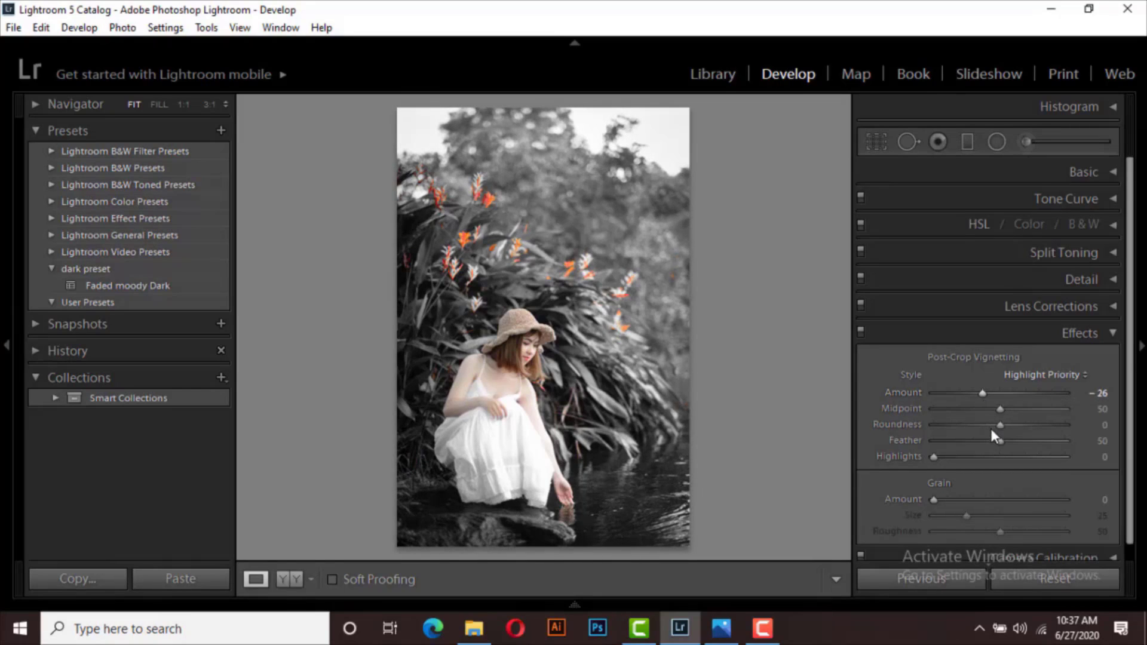
pyautogui.moveTo(1001, 413)
pyautogui.mouseDown()
pyautogui.moveTo(1011, 413)
pyautogui.moveTo(997, 415)
pyautogui.mouseUp()
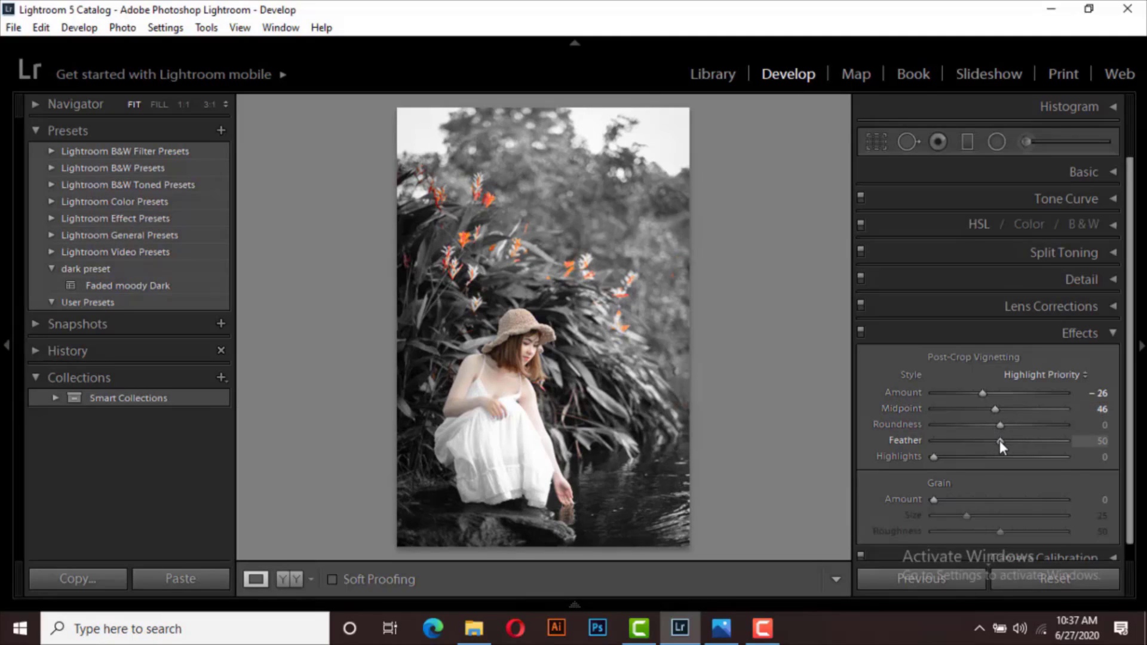
pyautogui.moveTo(1000, 442); pyautogui.dragTo(1007, 443)
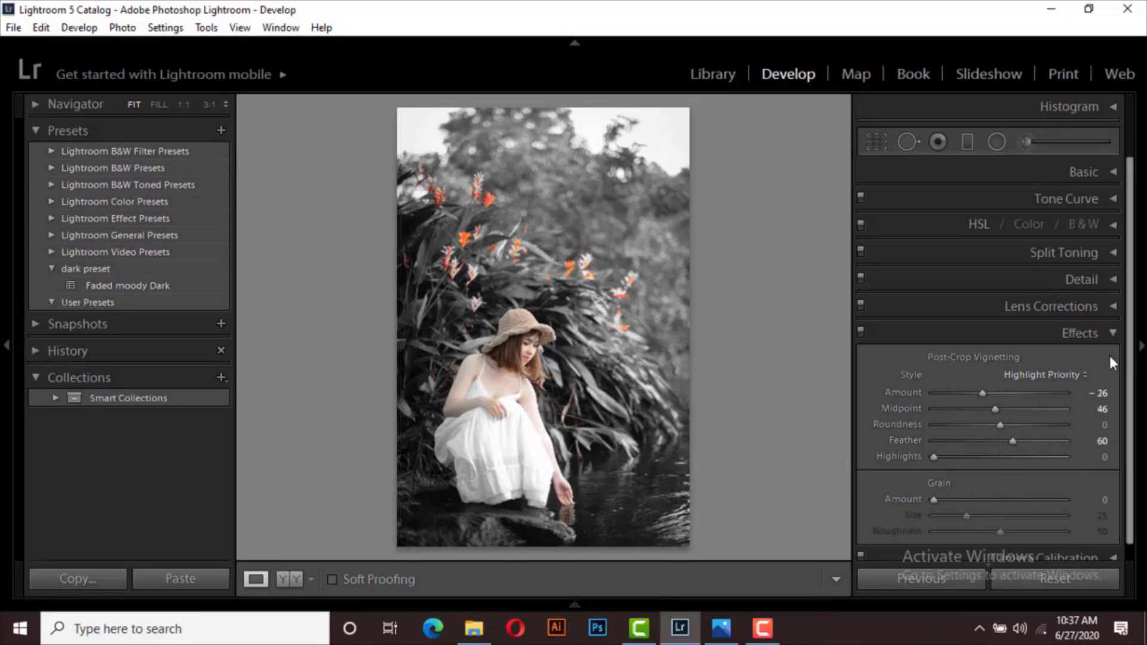
pyautogui.click(1113, 333)
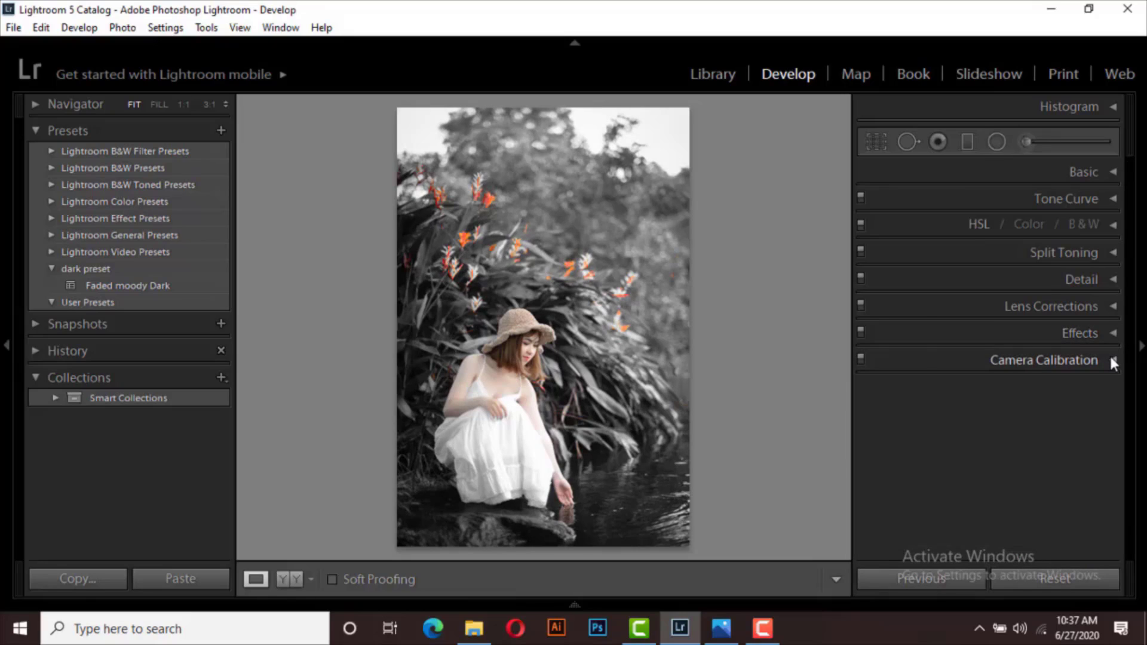
# Step: Set the camera calibration's Red Primary Hue to +100 and its Saturation to 33
pyautogui.click(1111, 357)
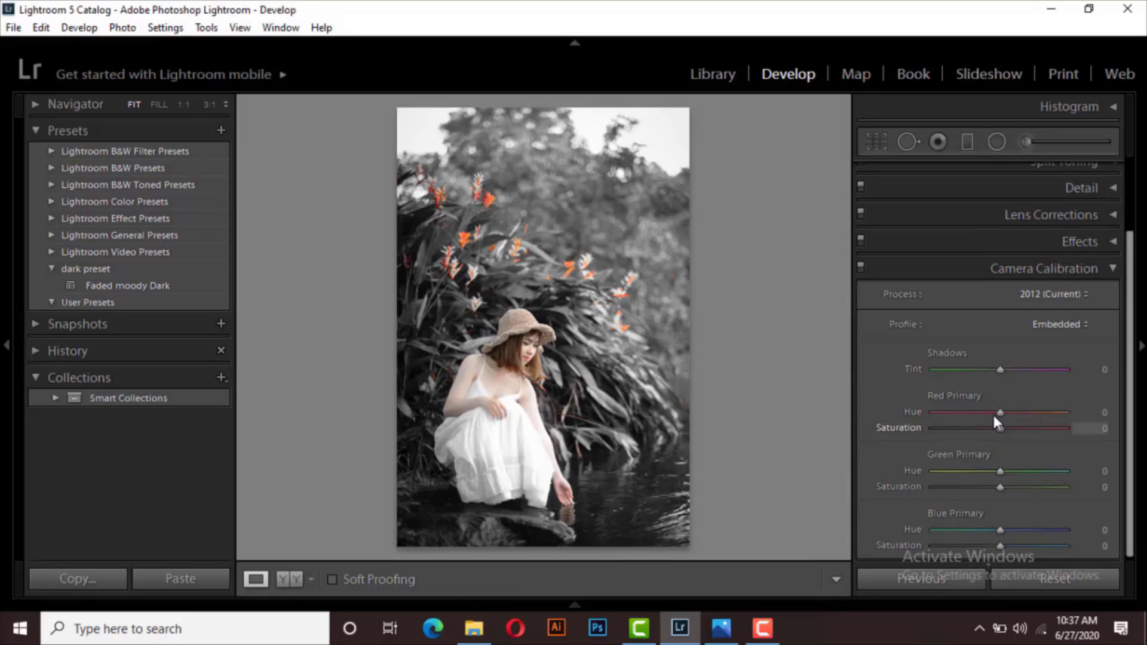
pyautogui.moveTo(1002, 409); pyautogui.dragTo(1070, 410)
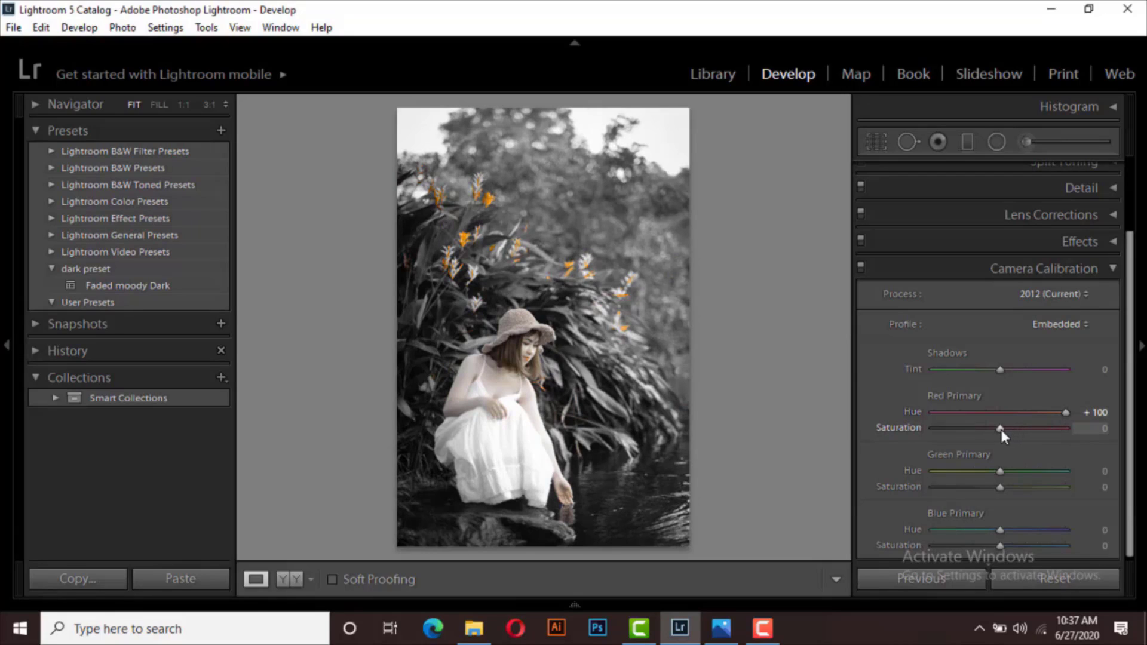
pyautogui.moveTo(1000, 429); pyautogui.dragTo(1017, 429)
pyautogui.moveTo(1021, 429); pyautogui.dragTo(1022, 428)
pyautogui.moveTo(1022, 429); pyautogui.dragTo(1020, 429)
pyautogui.click(1098, 429)
pyautogui.write('33')
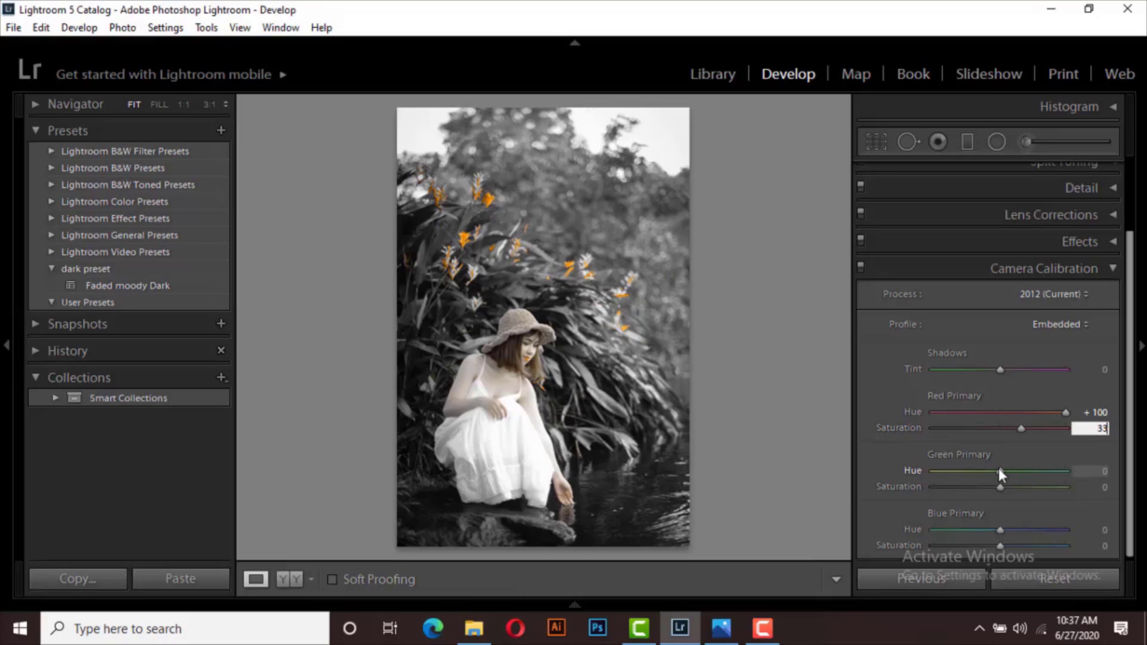
# Step: Set the camera calibration's Green Primary Hue to +100 and Blue Primary Hue to -100, then collapse the Camera Calibration settings
pyautogui.moveTo(998, 468); pyautogui.dragTo(1077, 472)
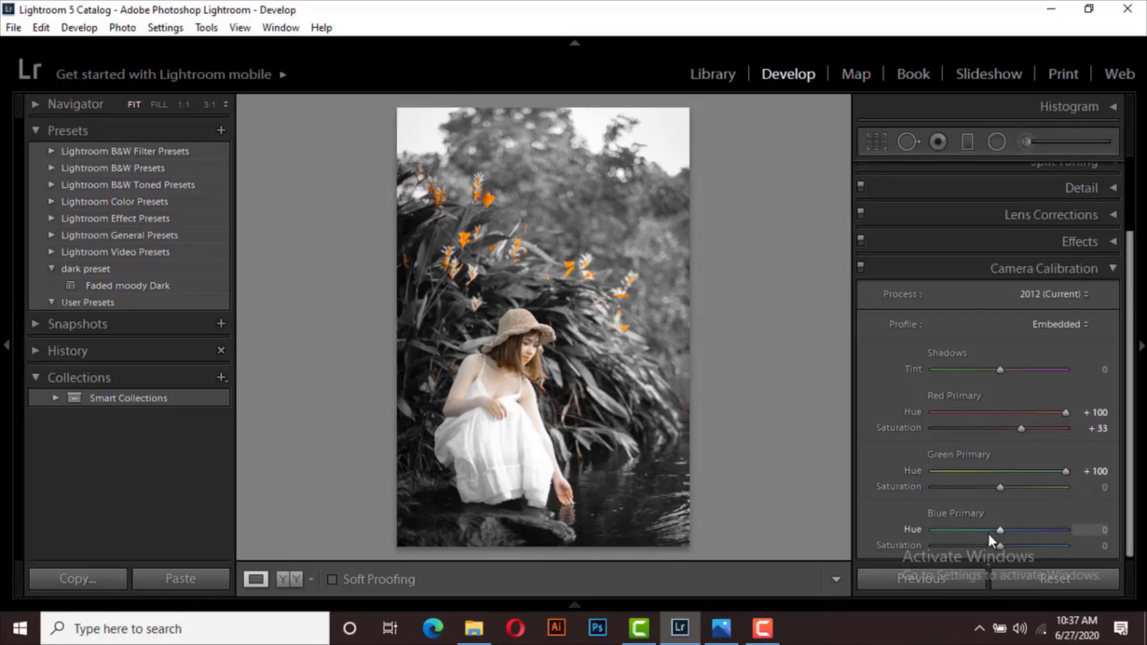
pyautogui.moveTo(997, 529); pyautogui.dragTo(919, 528)
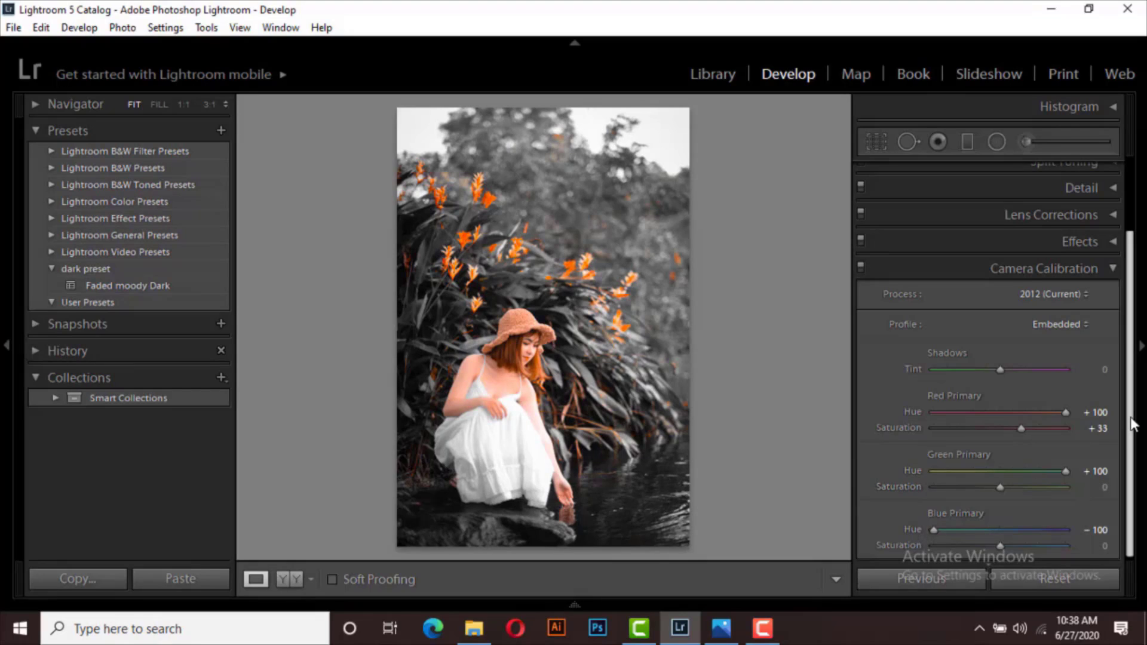
pyautogui.scroll(-1, 1131, 454)
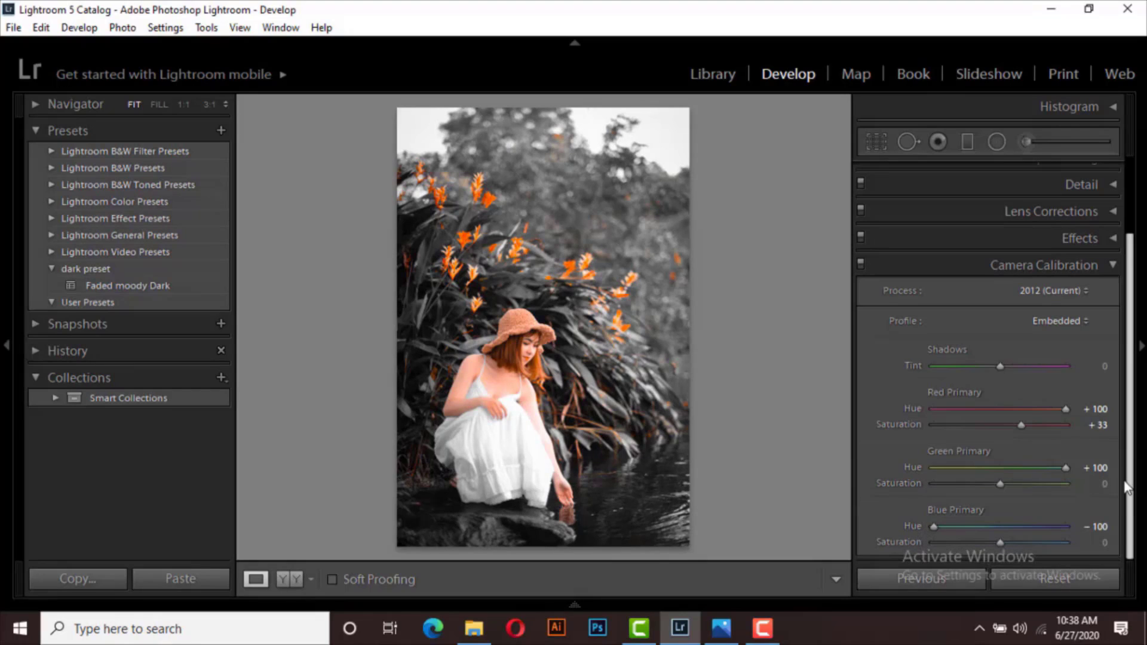
pyautogui.click(1112, 265)
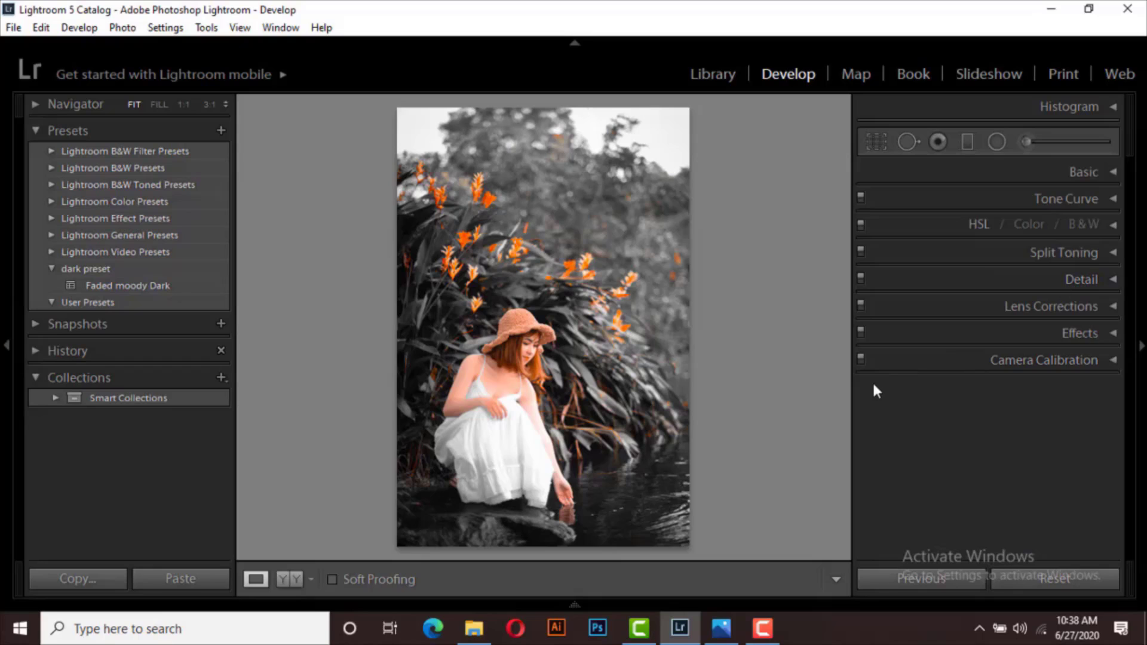
# Step: Compare the original and edited photo side by side, and return to the single-photo view
pyautogui.moveTo(302, 592)
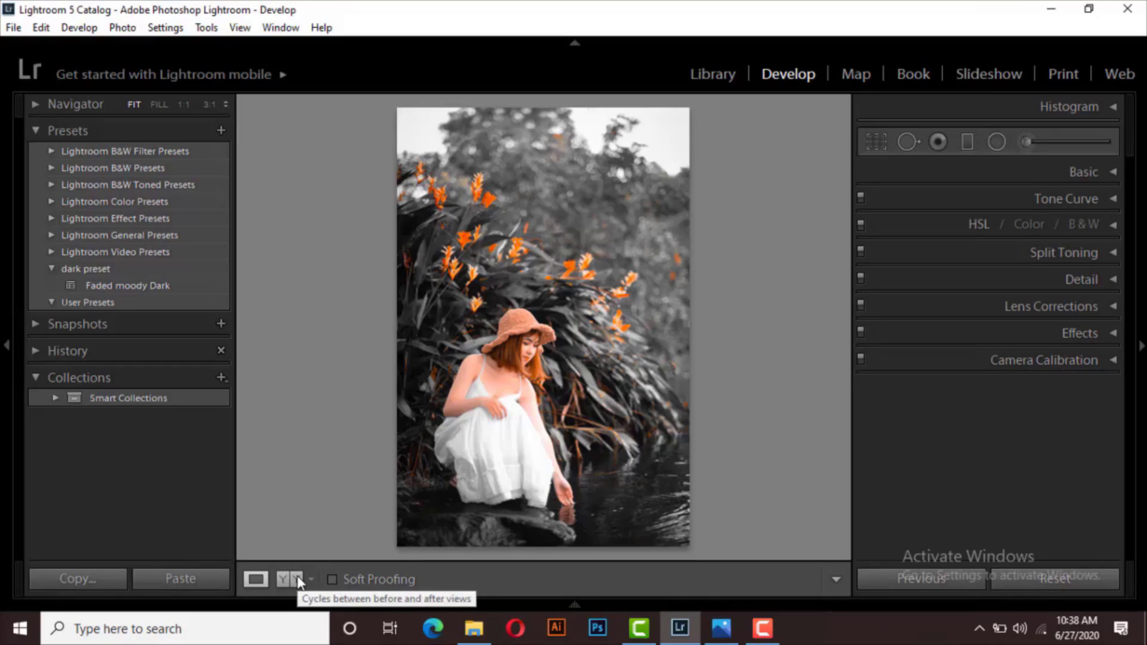
pyautogui.click(297, 577)
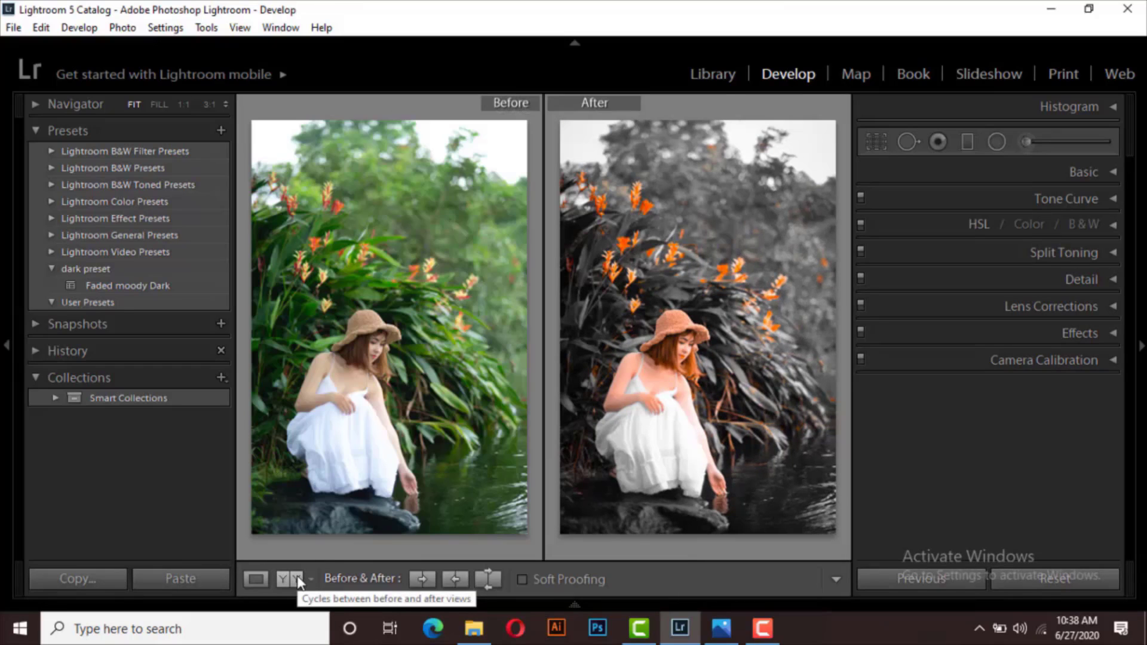
pyautogui.click(258, 580)
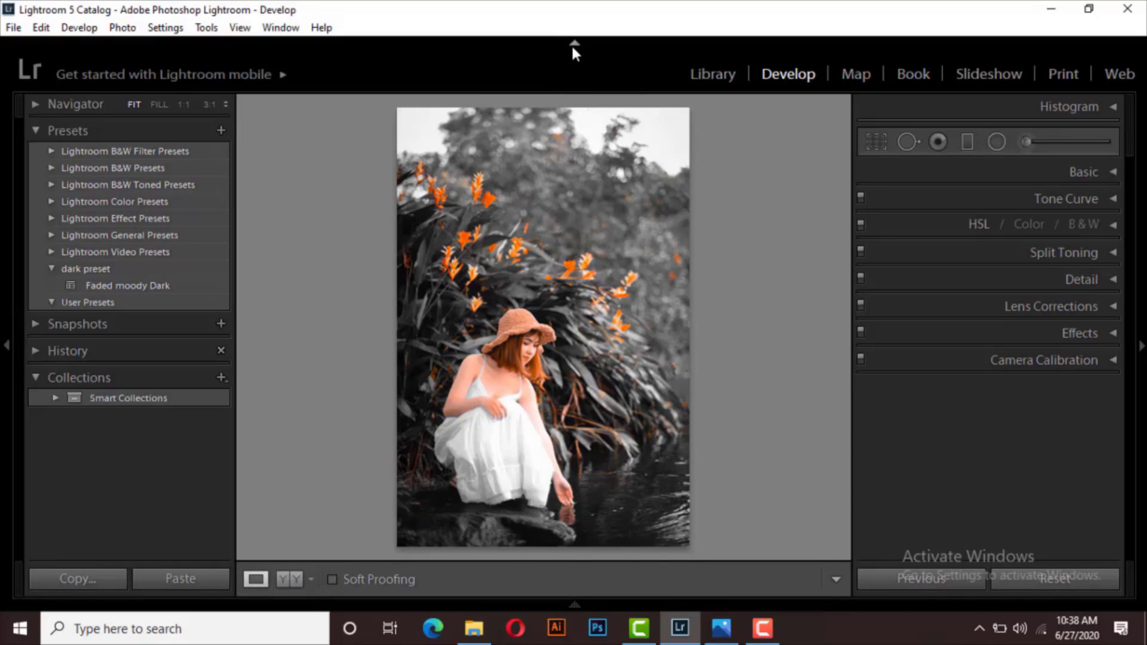
# Step: Hide the module picker and preview the edited photo with the surrounding interface darkened, then restore the normal lighting
pyautogui.click(573, 45)
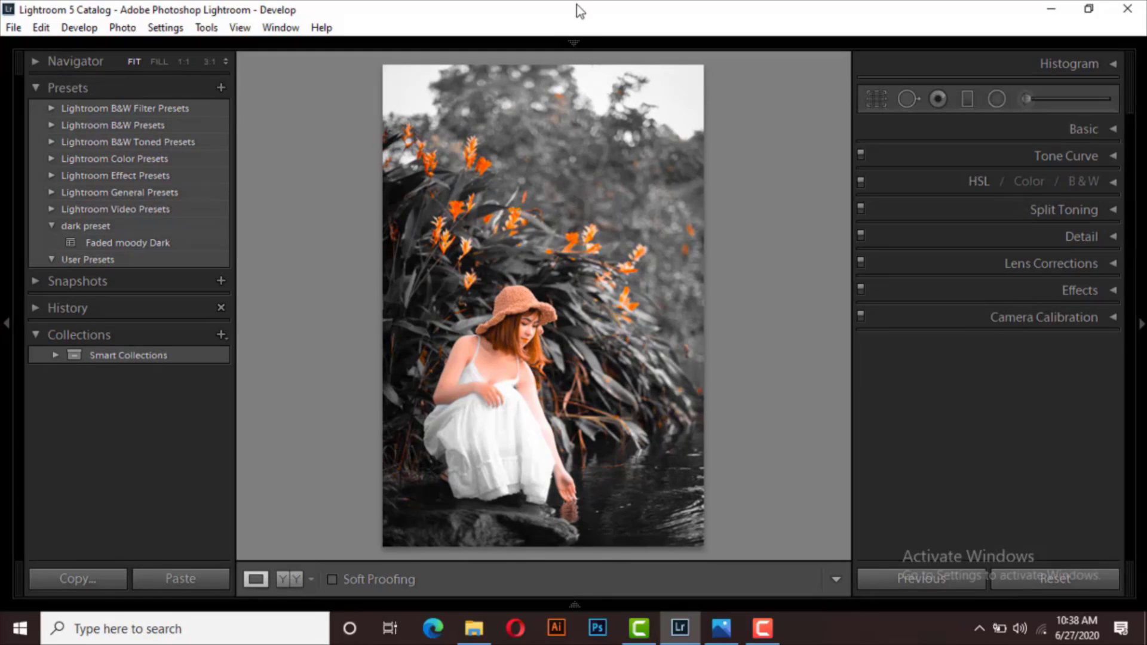
pyautogui.moveTo(574, 45)
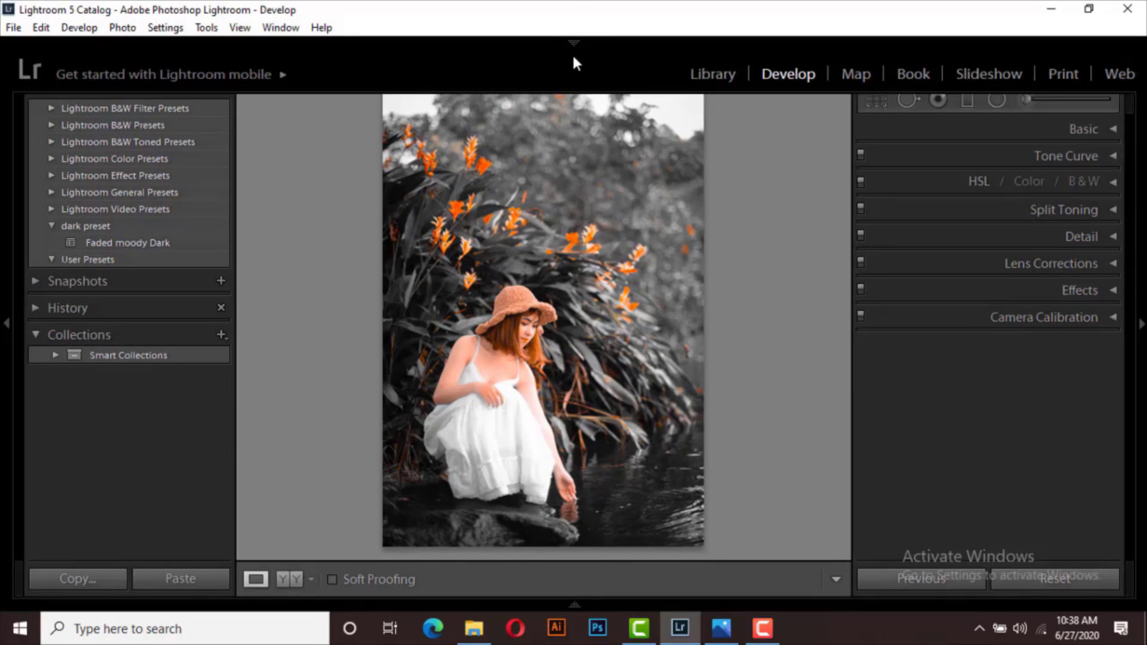
pyautogui.press('l')
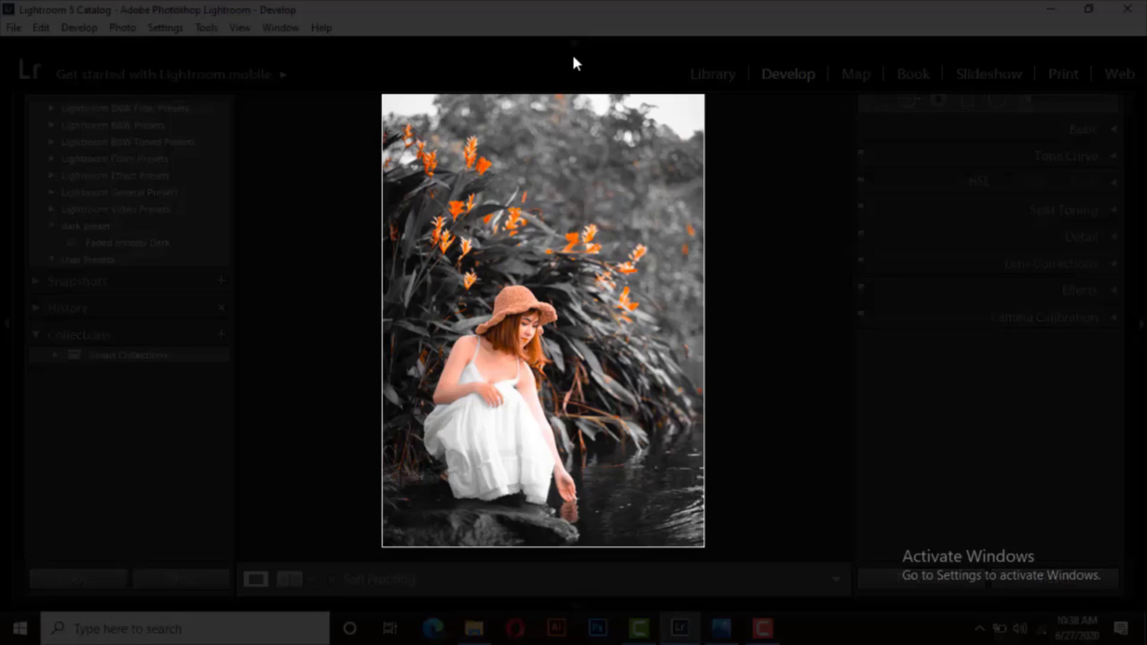
pyautogui.press('l')
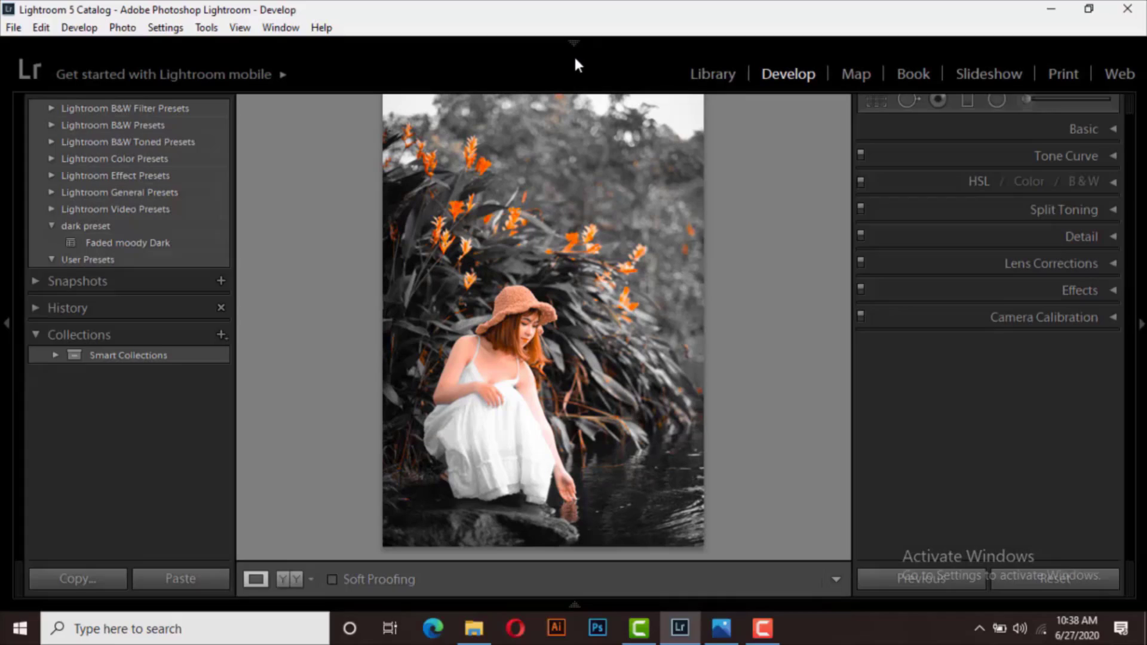